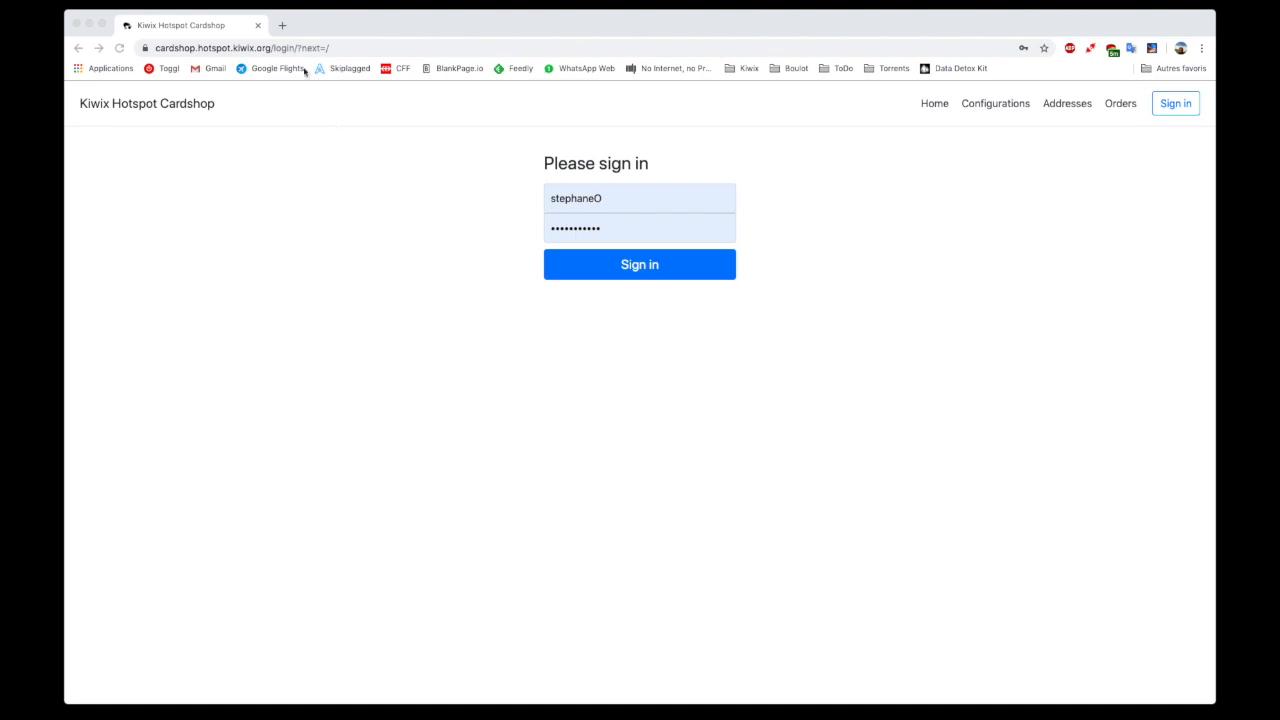
Sign in to the Cardshop with the prefilled account credentials
left_click(272, 52)
left_click(272, 52)
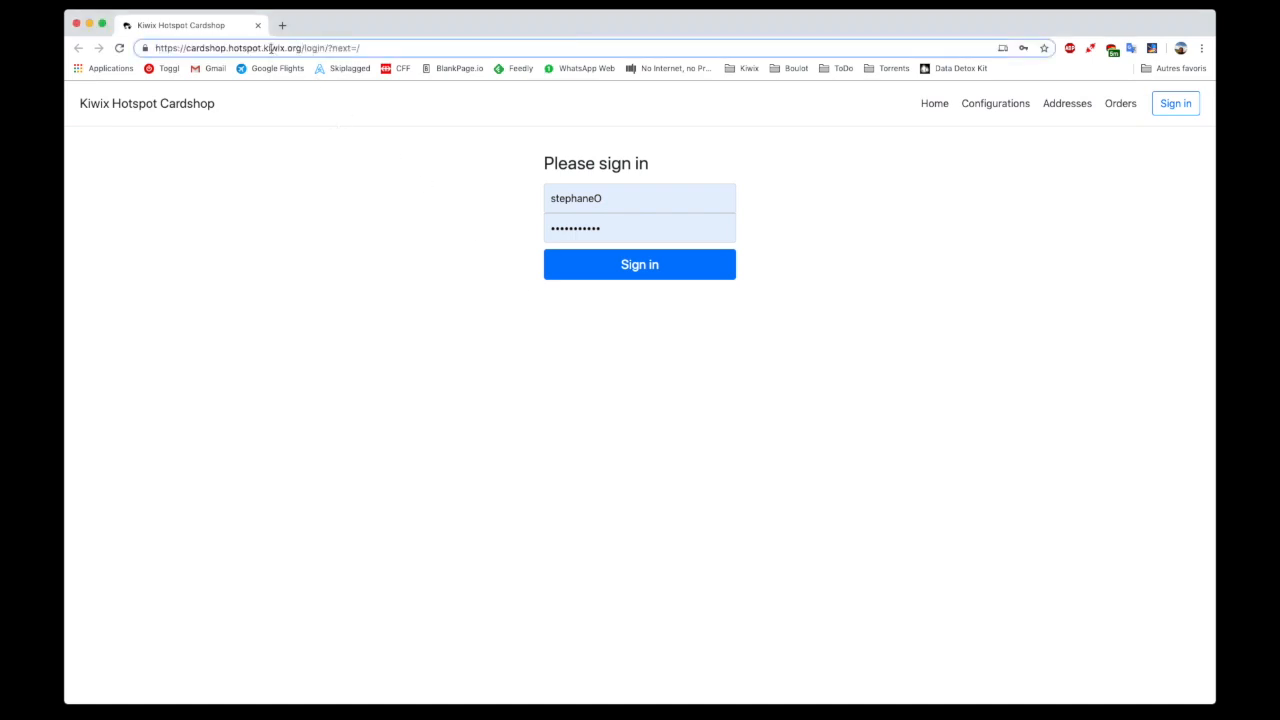
left_click(383, 201)
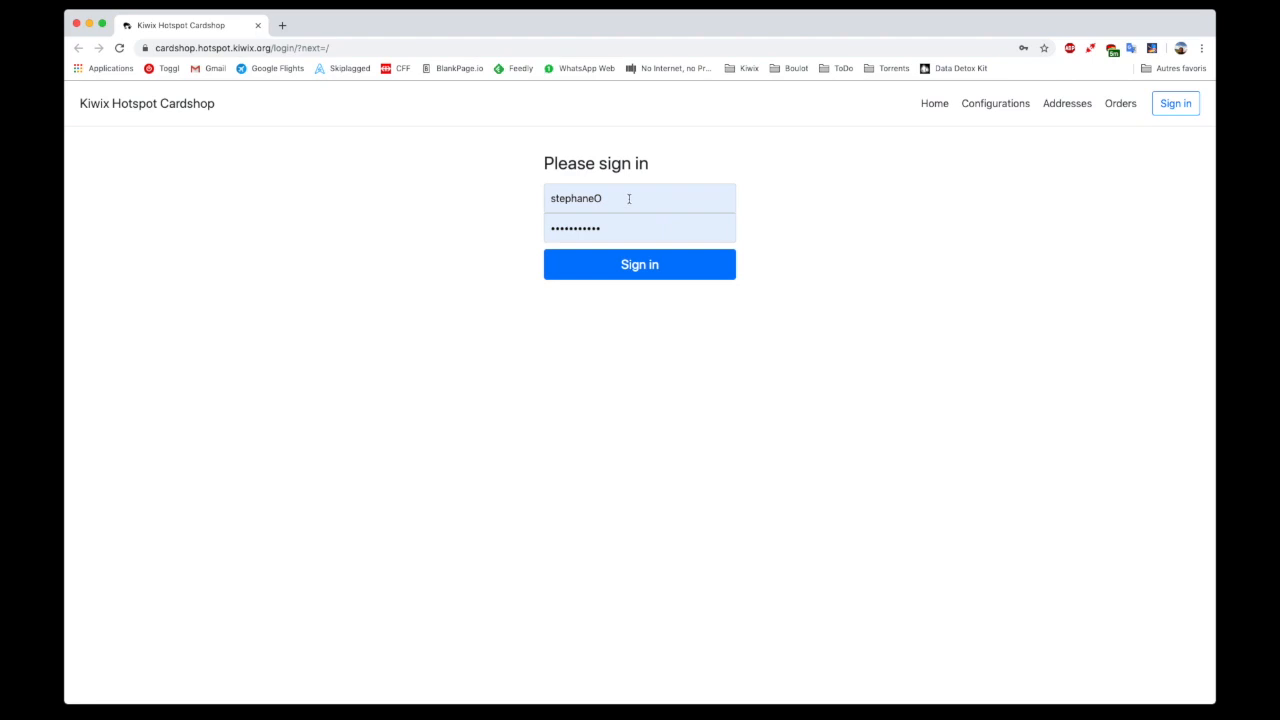
left_click(632, 274)
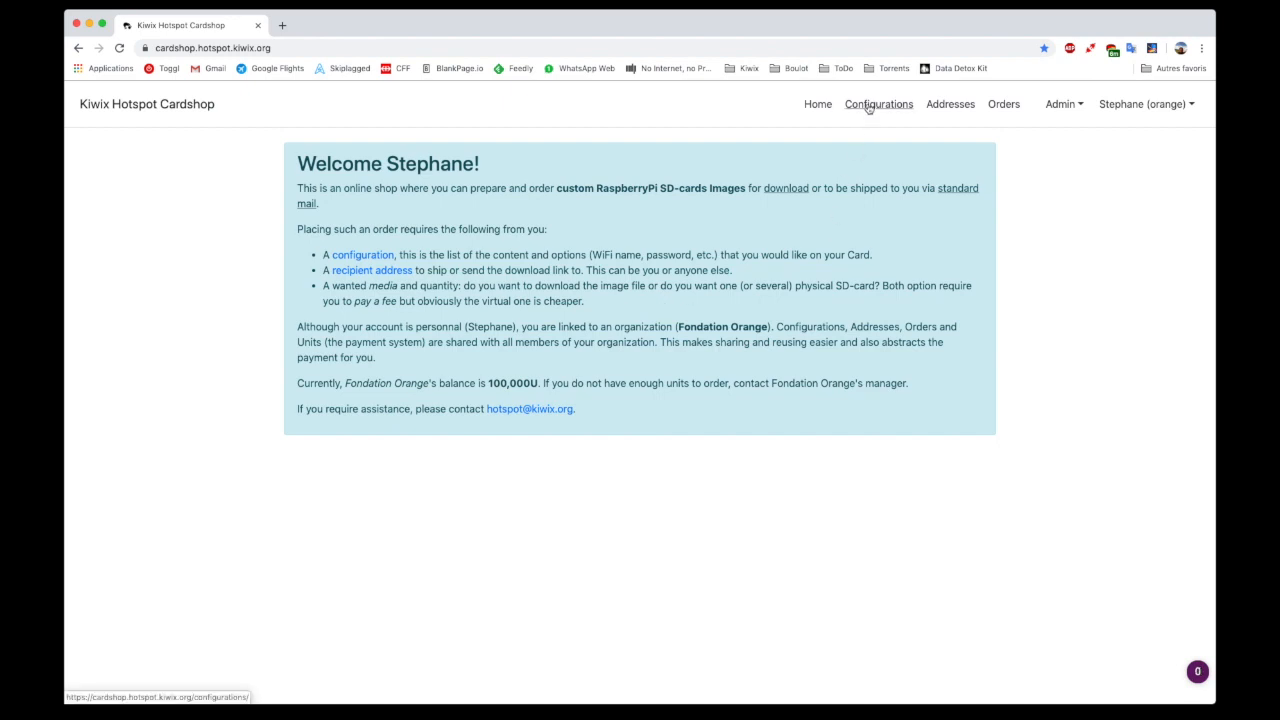
Start a new configuration with the hotspot name Orange and the configuration name Configuration1
left_click(869, 106)
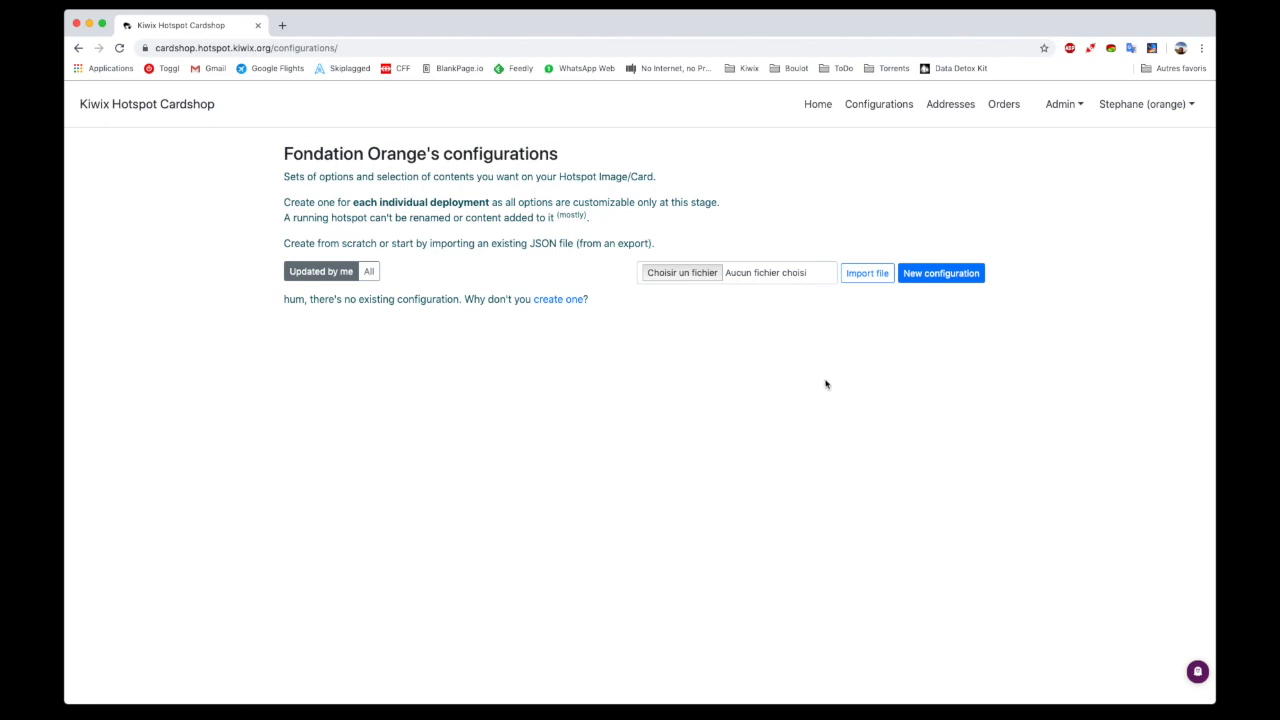
left_click(957, 276)
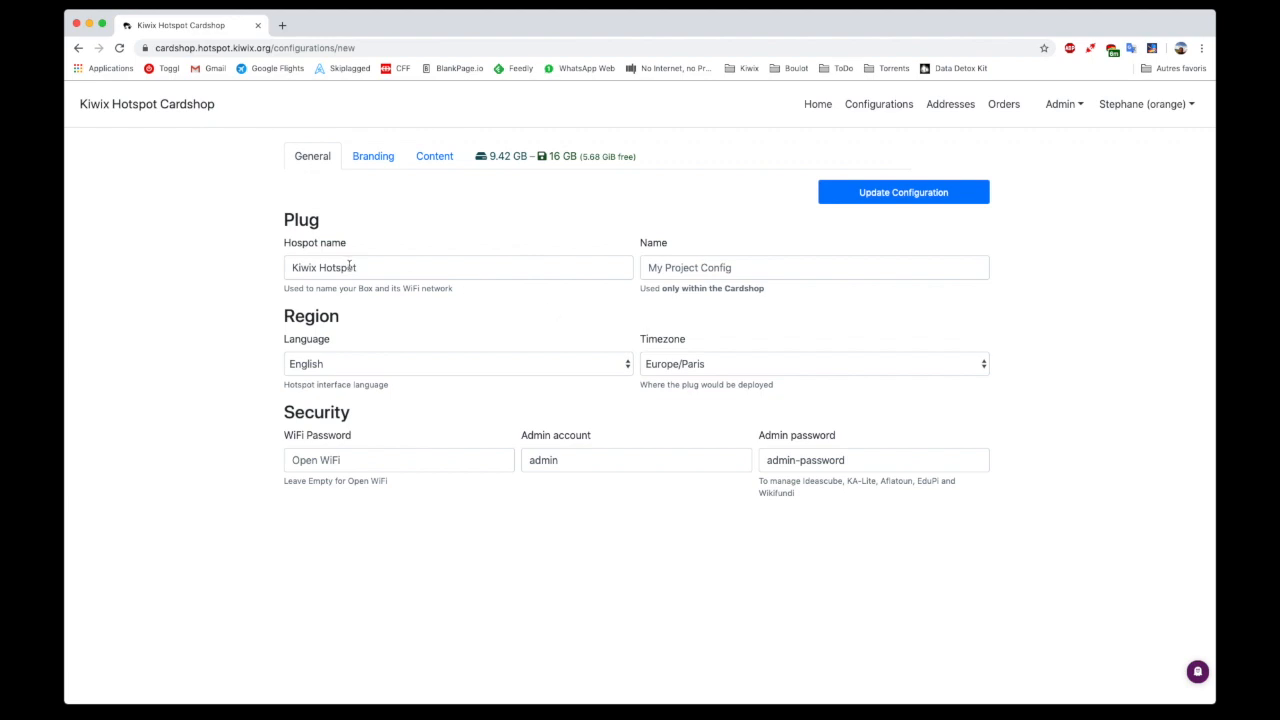
triple_click(349, 267)
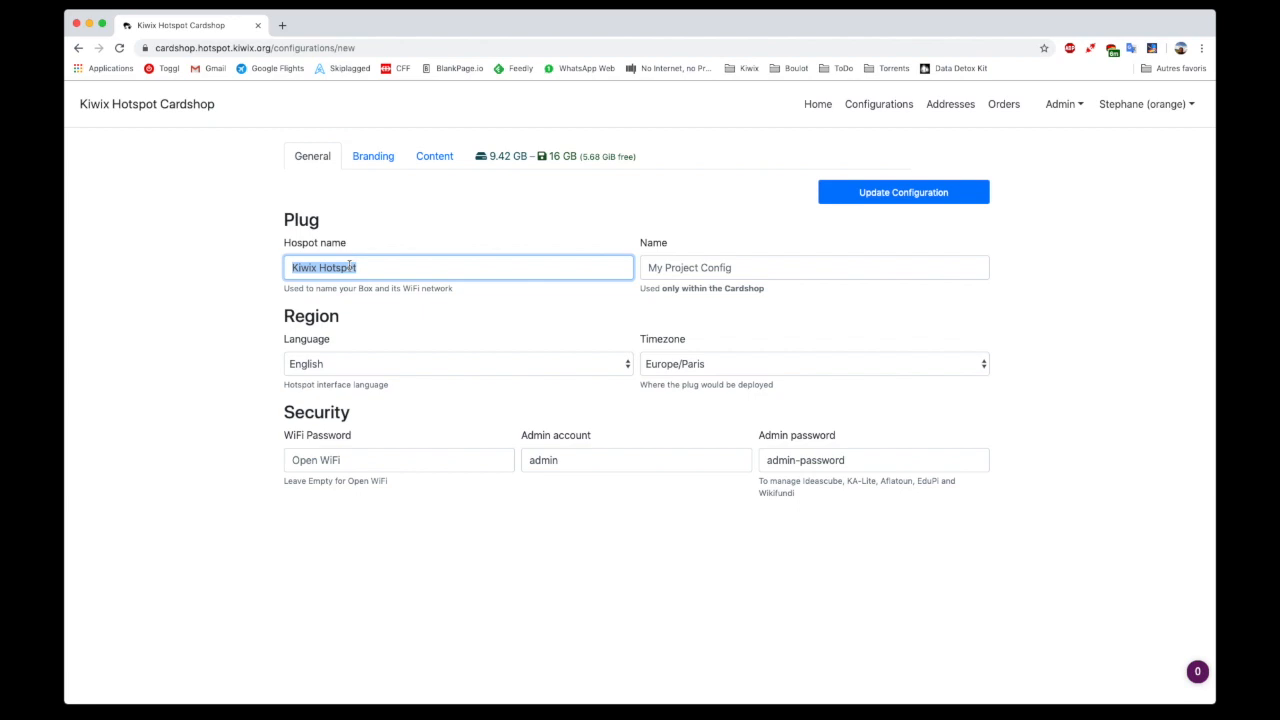
type("Orang")
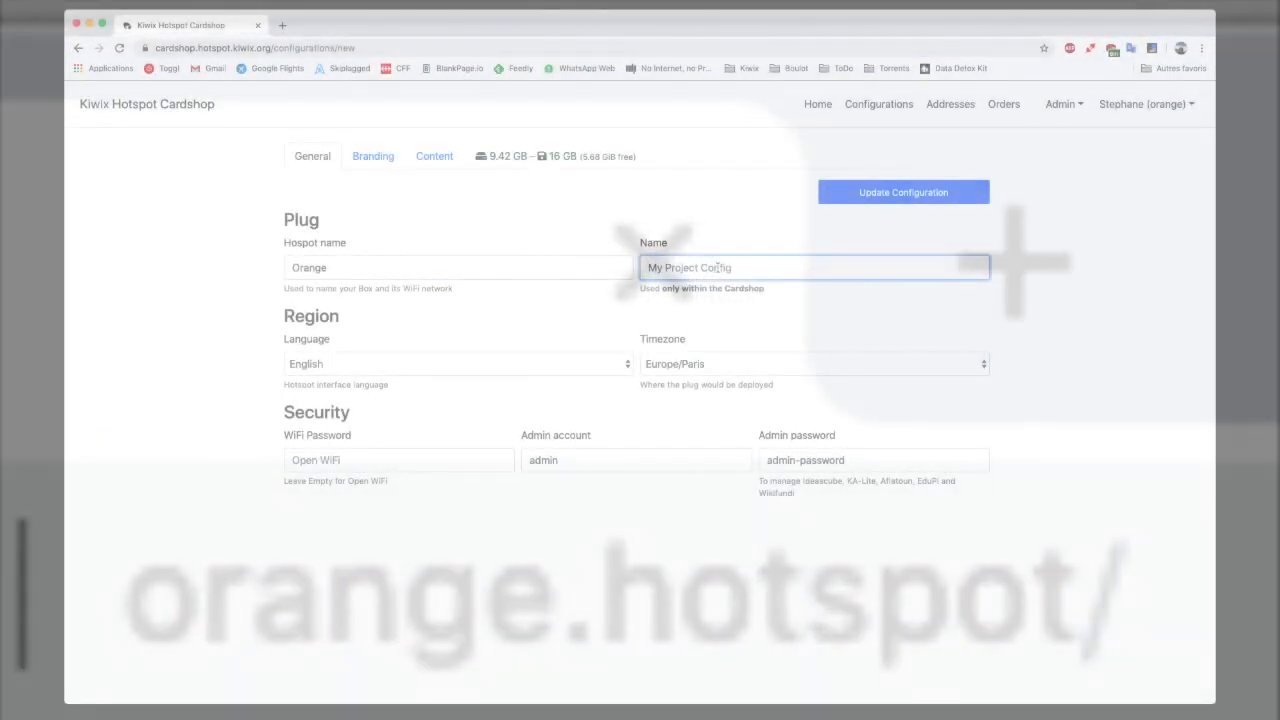
type("Configuration1")
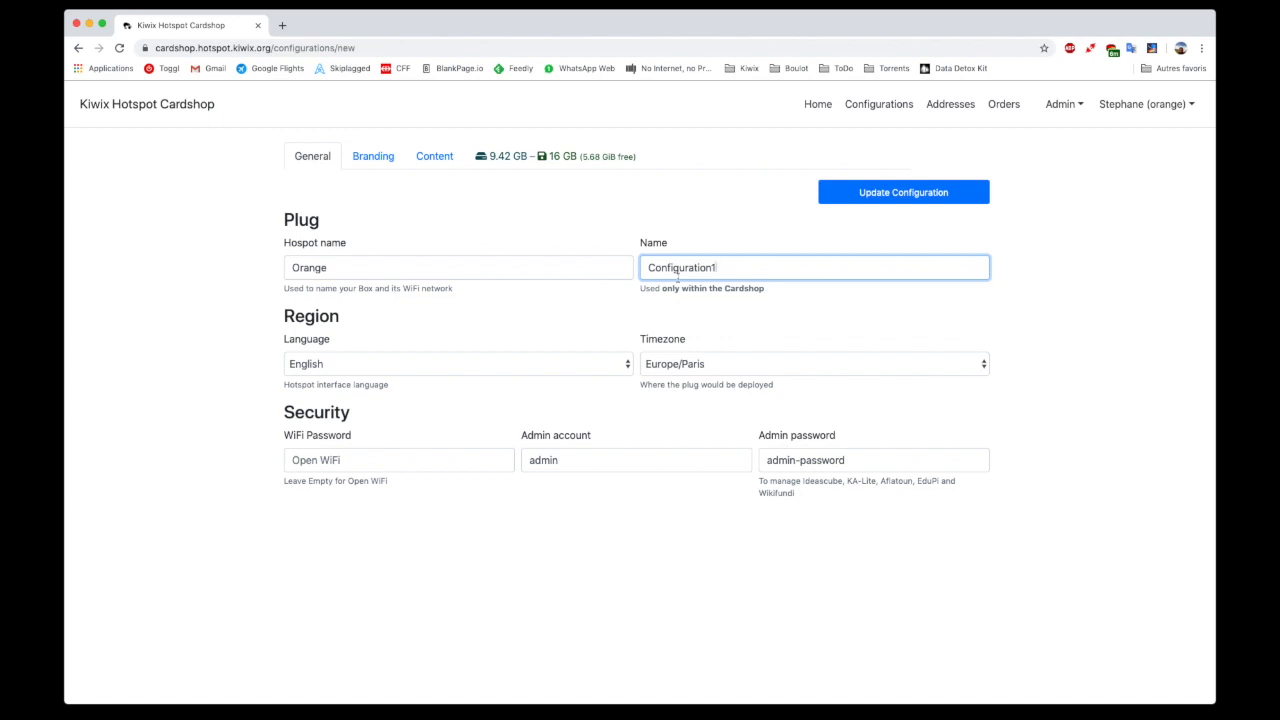
Keep English as the interface language, set the timezone to Africa/Accra, and save the configuration
left_click(357, 366)
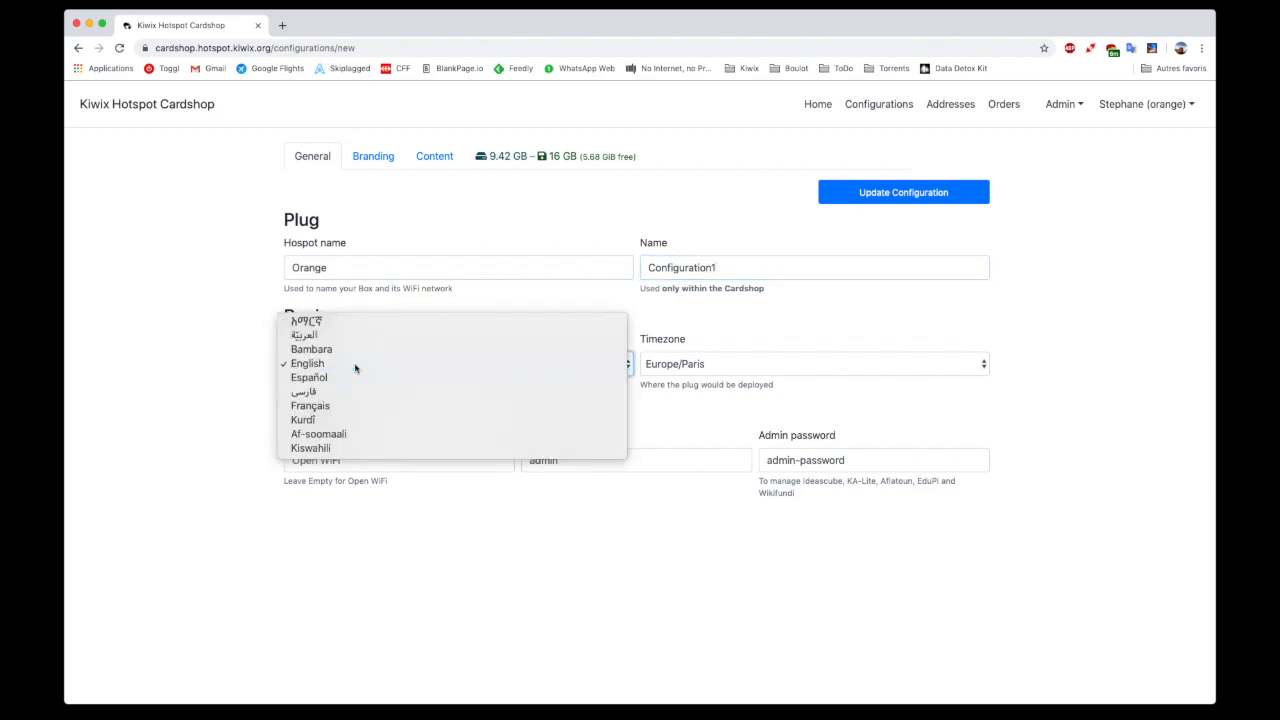
left_click(355, 367)
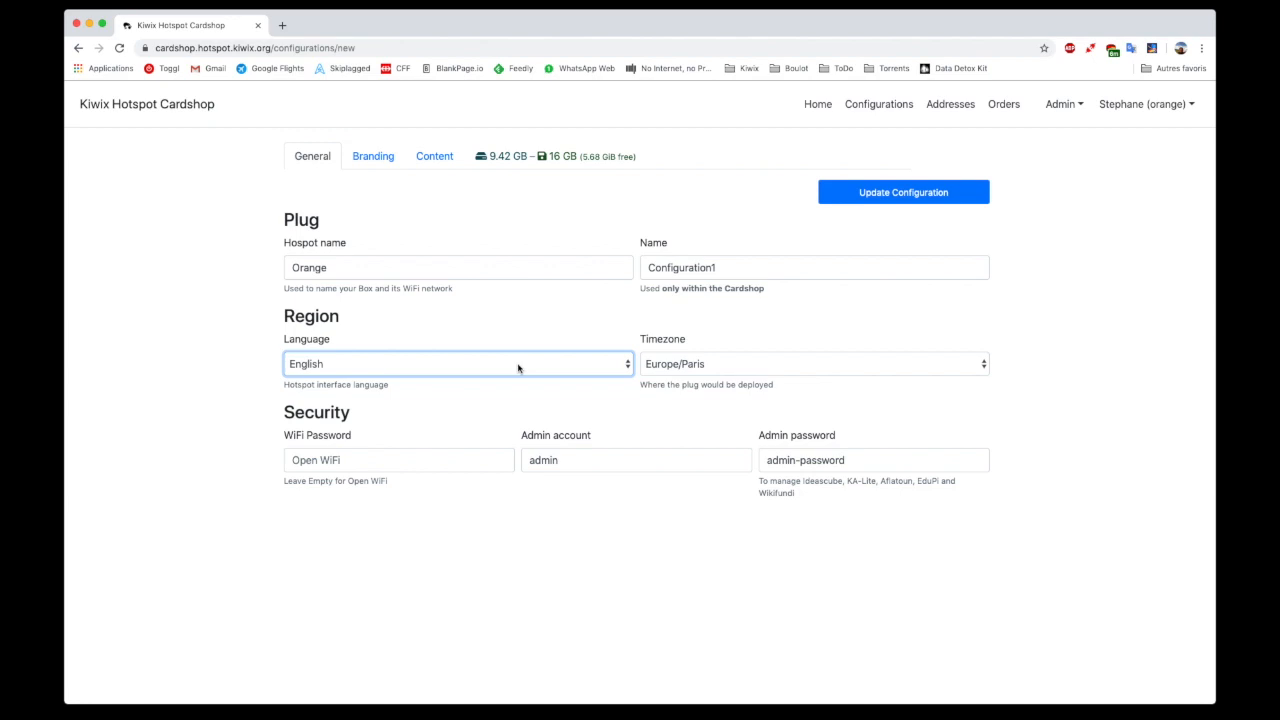
left_click(655, 368)
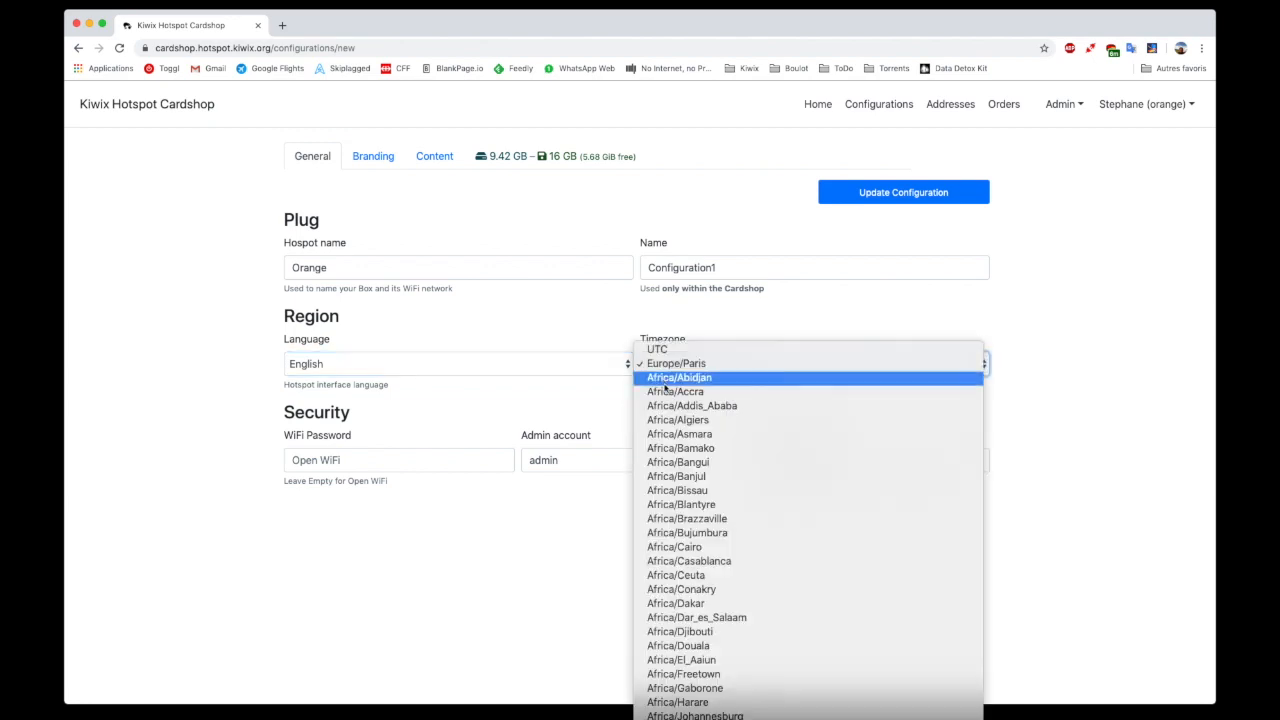
left_click(668, 392)
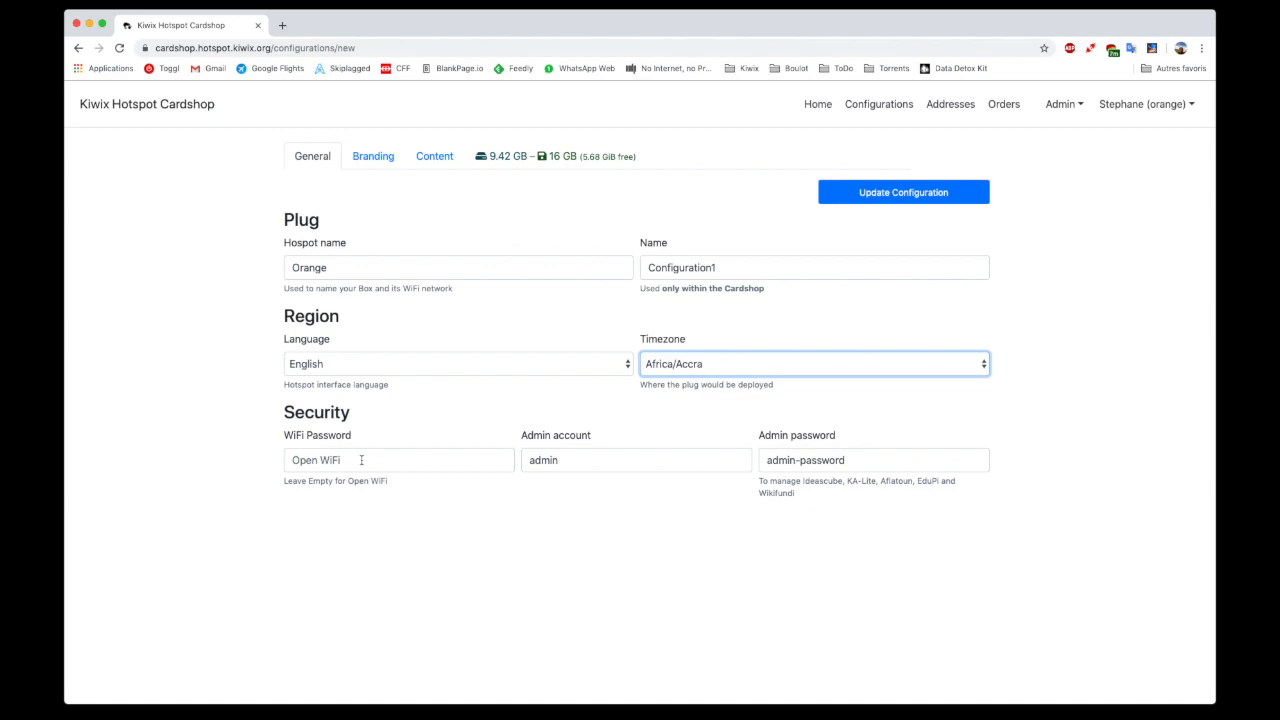
left_click(870, 463)
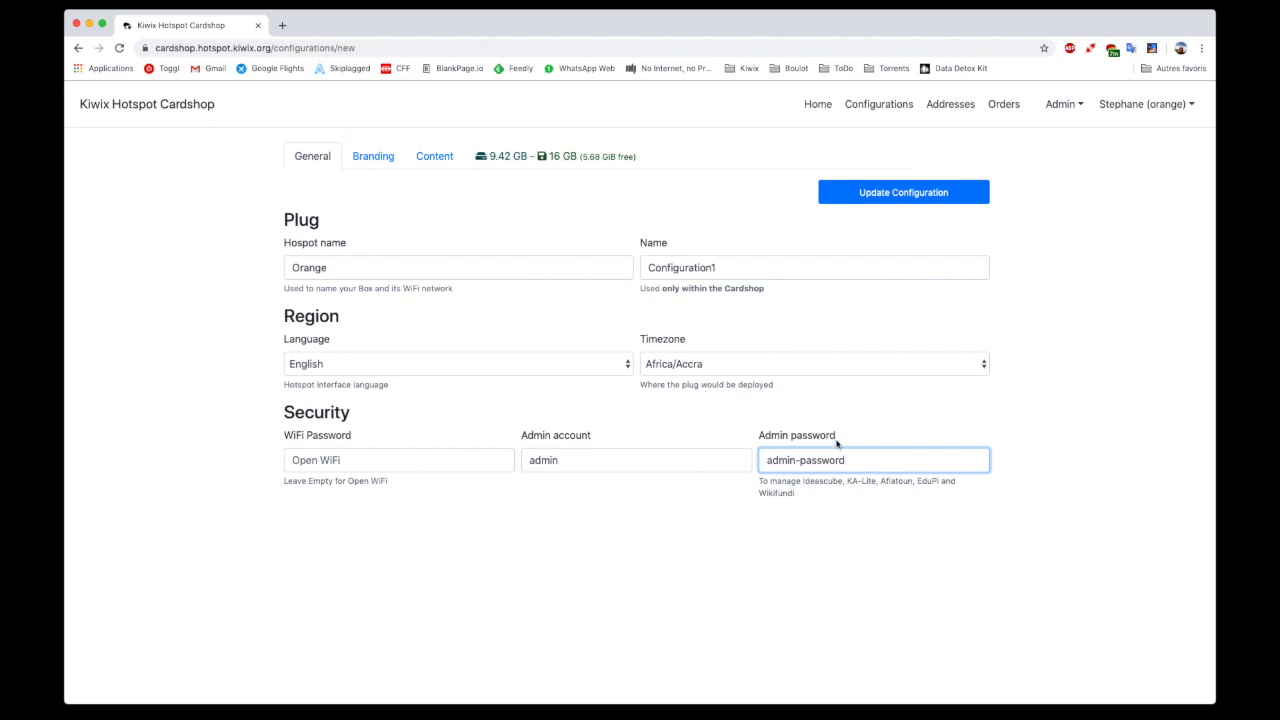
left_click(891, 197)
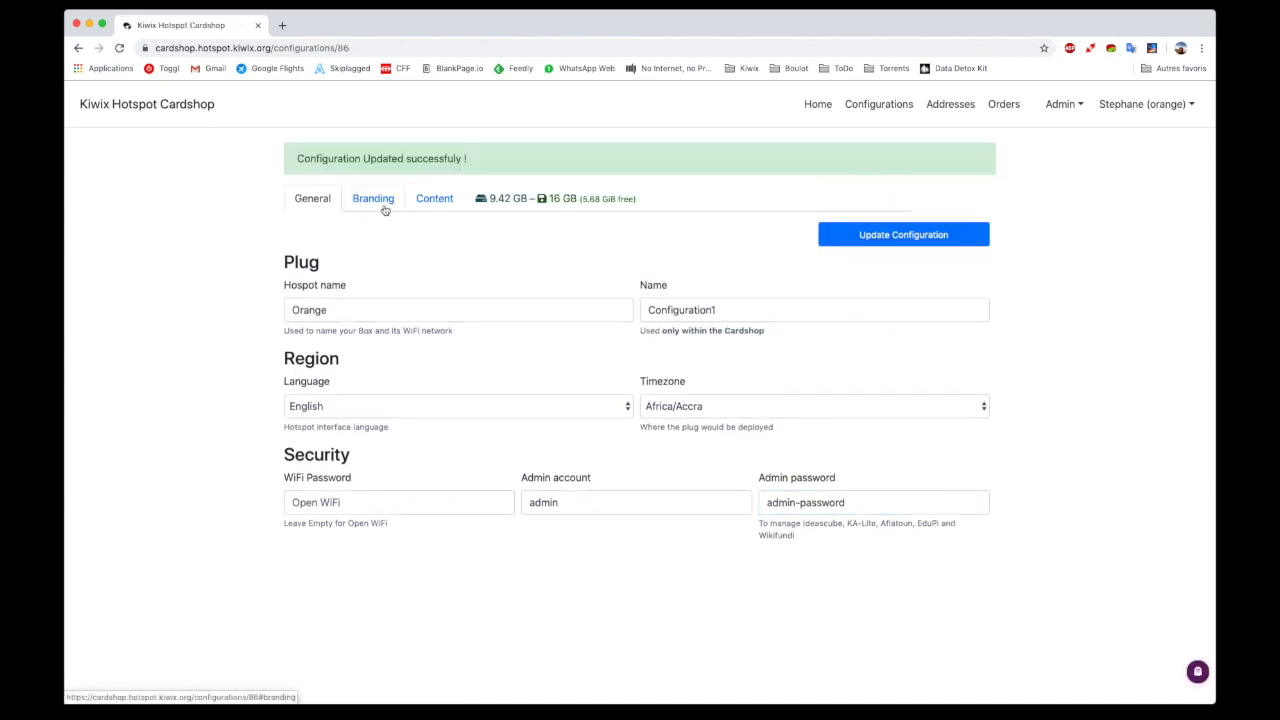
Upload Fondation Orange.jpeg as the branding logo and save the configuration
left_click(384, 209)
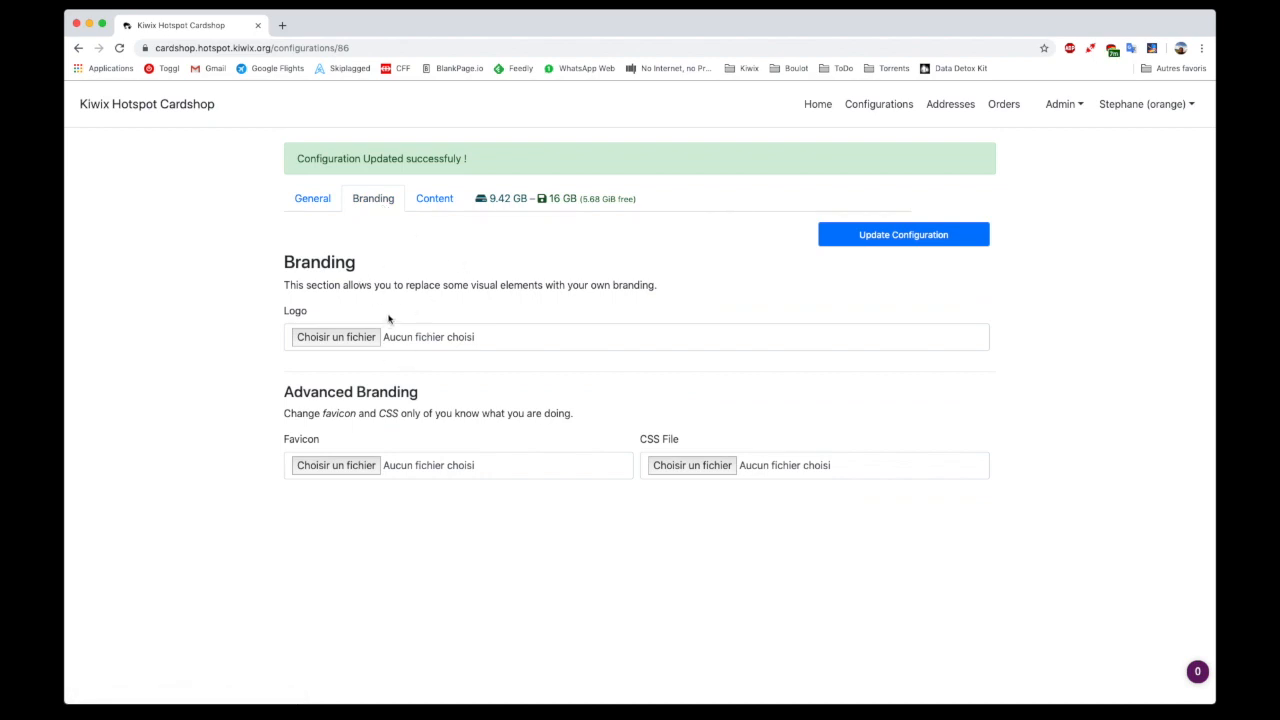
left_click(357, 339)
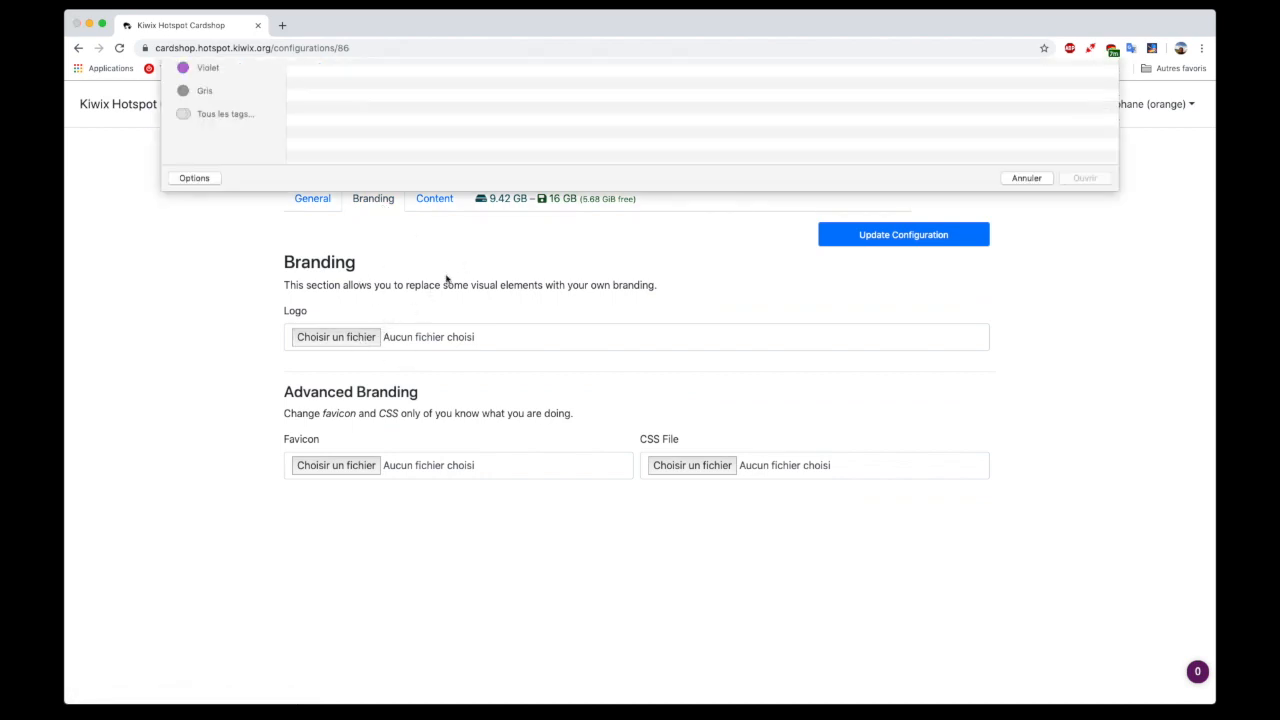
left_click(376, 108)
left_click(1076, 545)
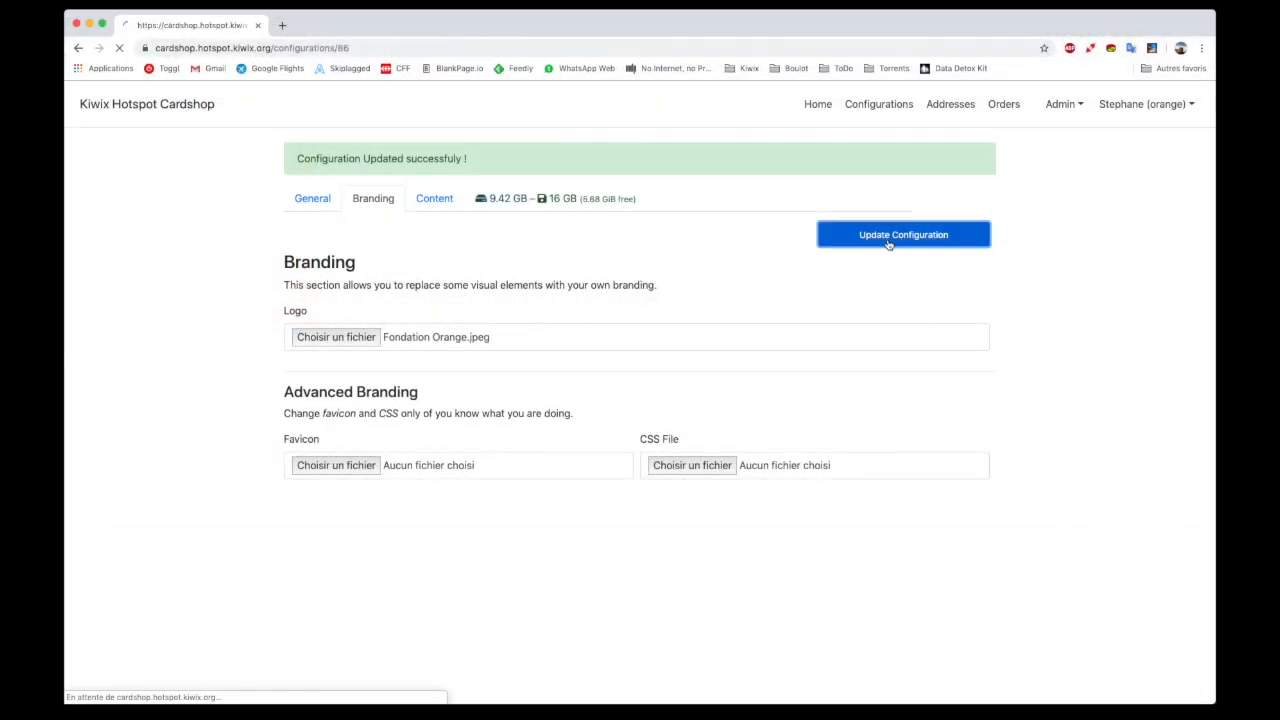
left_click(903, 236)
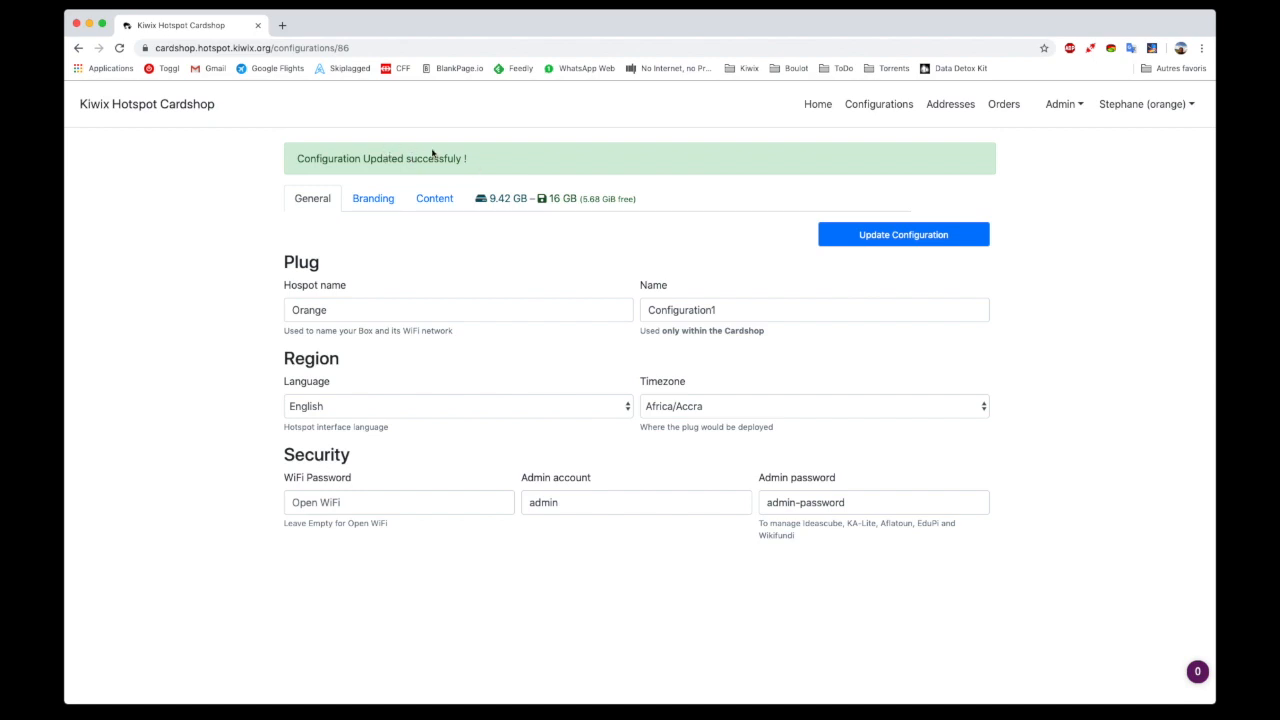
Check the required SD-card size in the content settings and include the Khan Academy EN learning platform
left_click(435, 205)
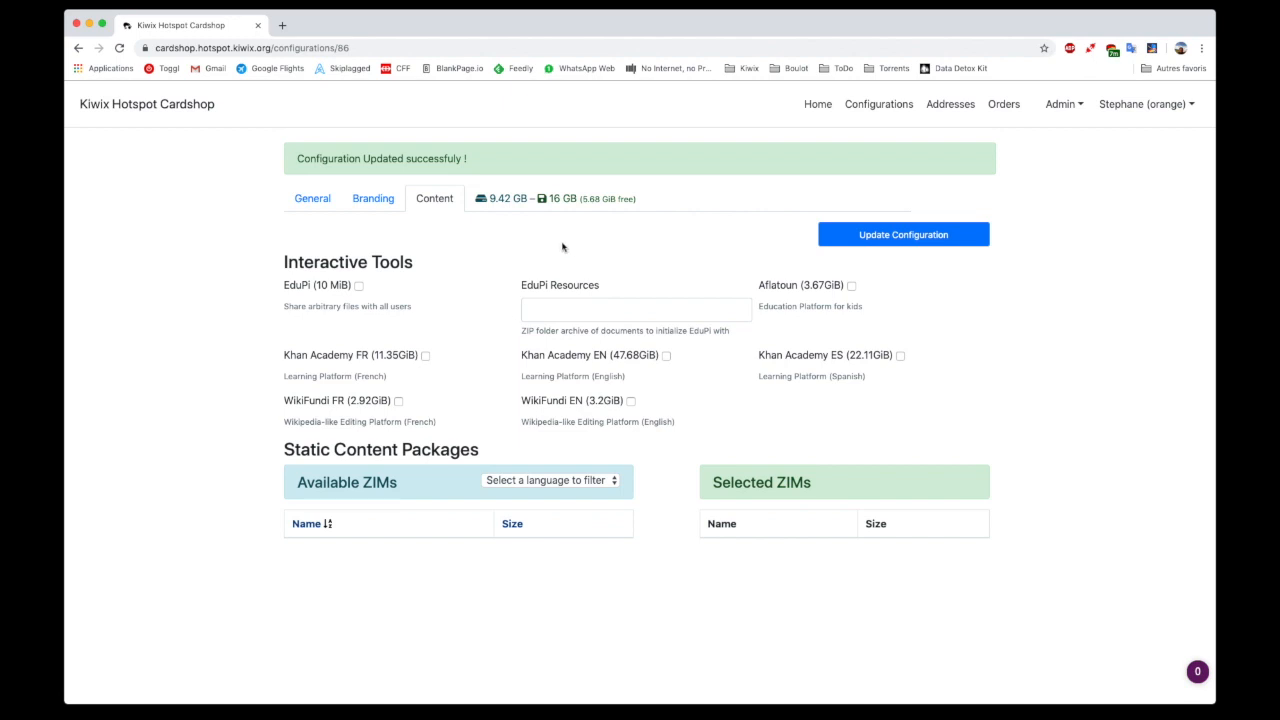
mouse_move(556, 197)
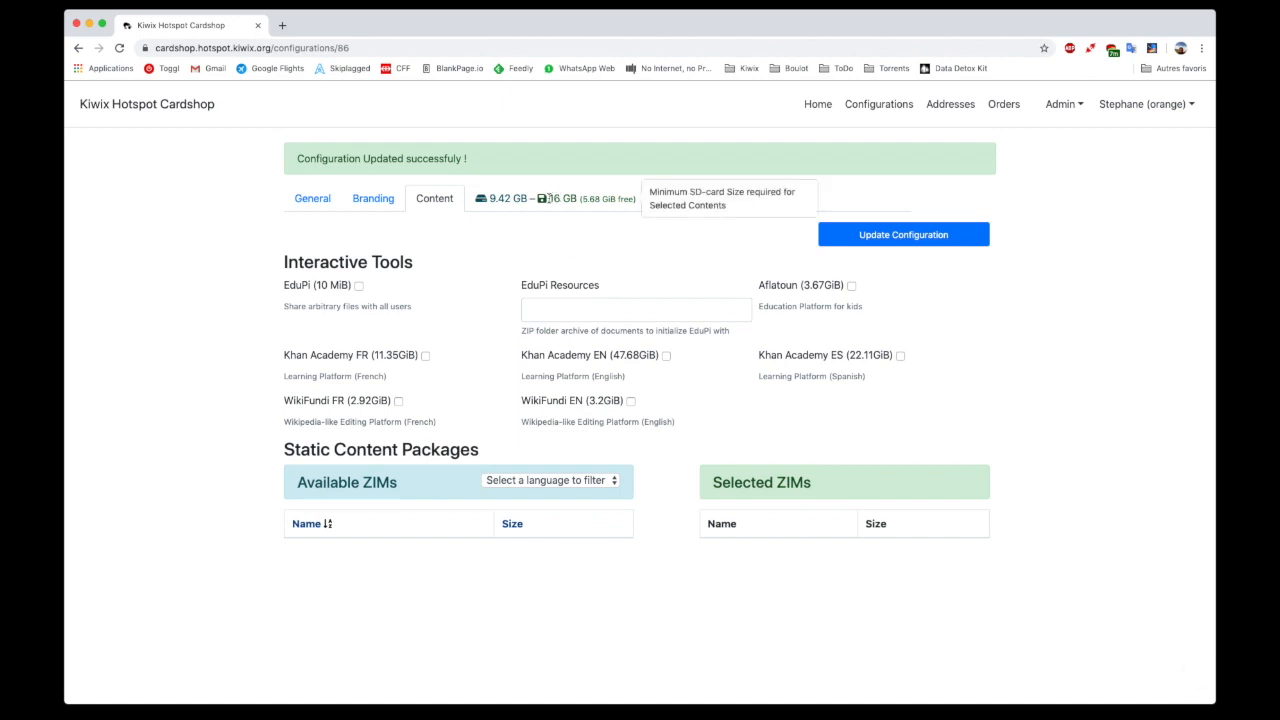
left_click_drag(548, 198, 575, 198)
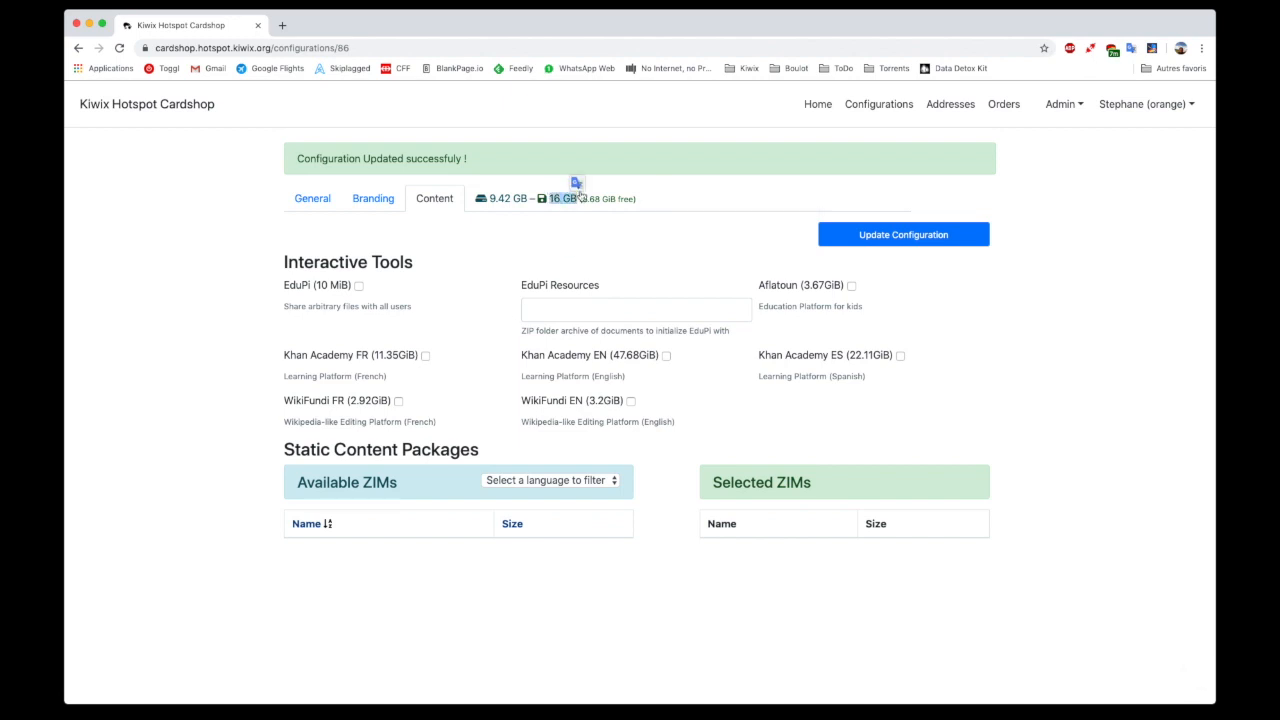
left_click(567, 198)
left_click(666, 356)
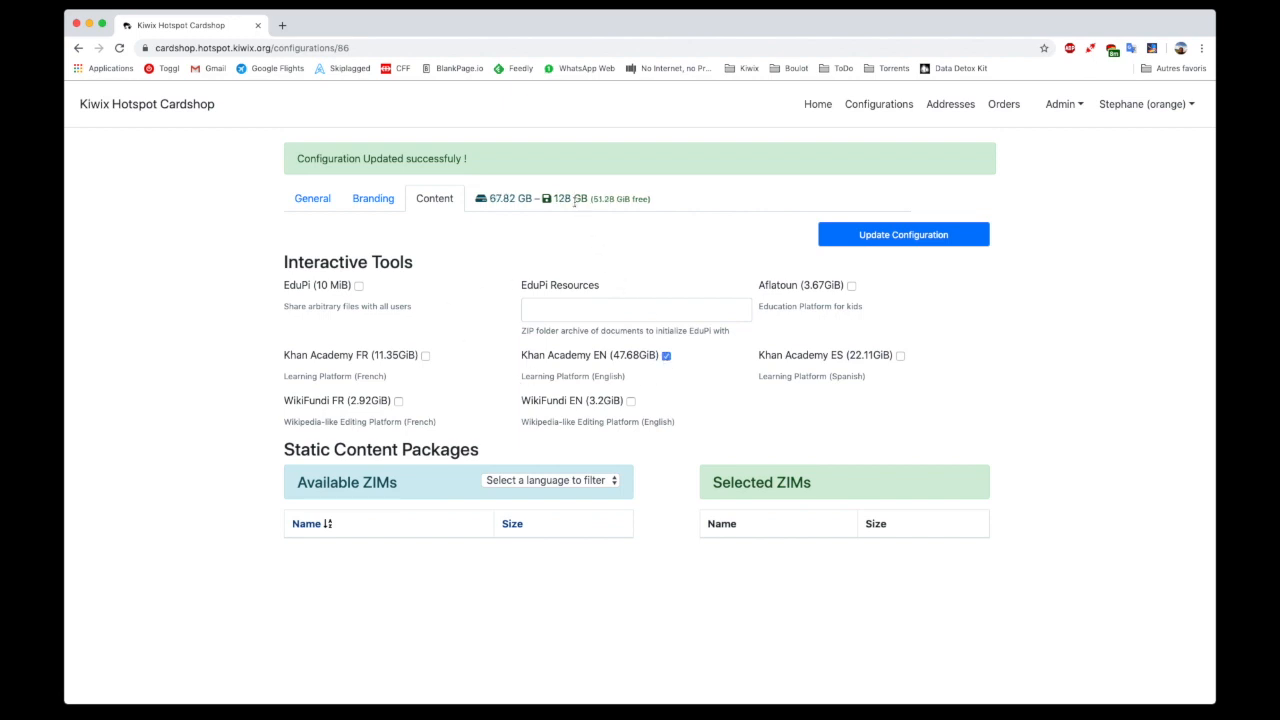
Filter the available ZIM packages by English
left_click(587, 484)
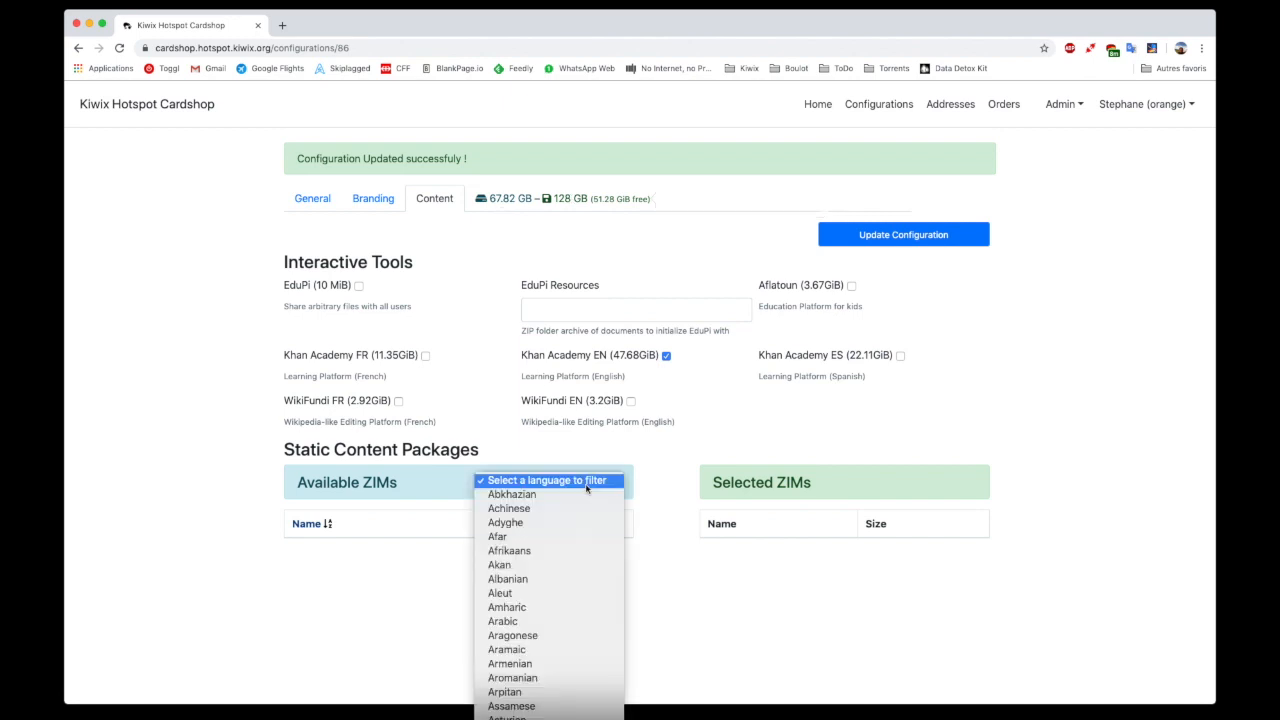
scroll(584, 504, "down", 2)
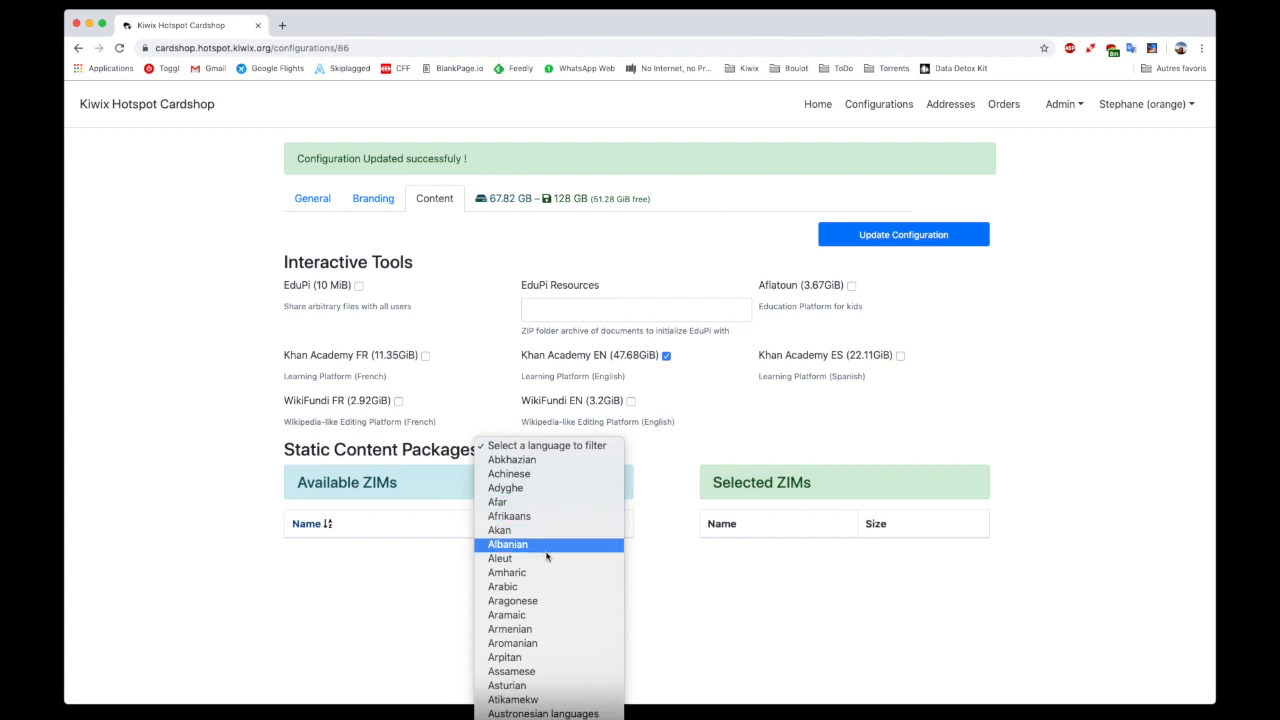
scroll(545, 551, "down", 5)
scroll(544, 551, "down", 15)
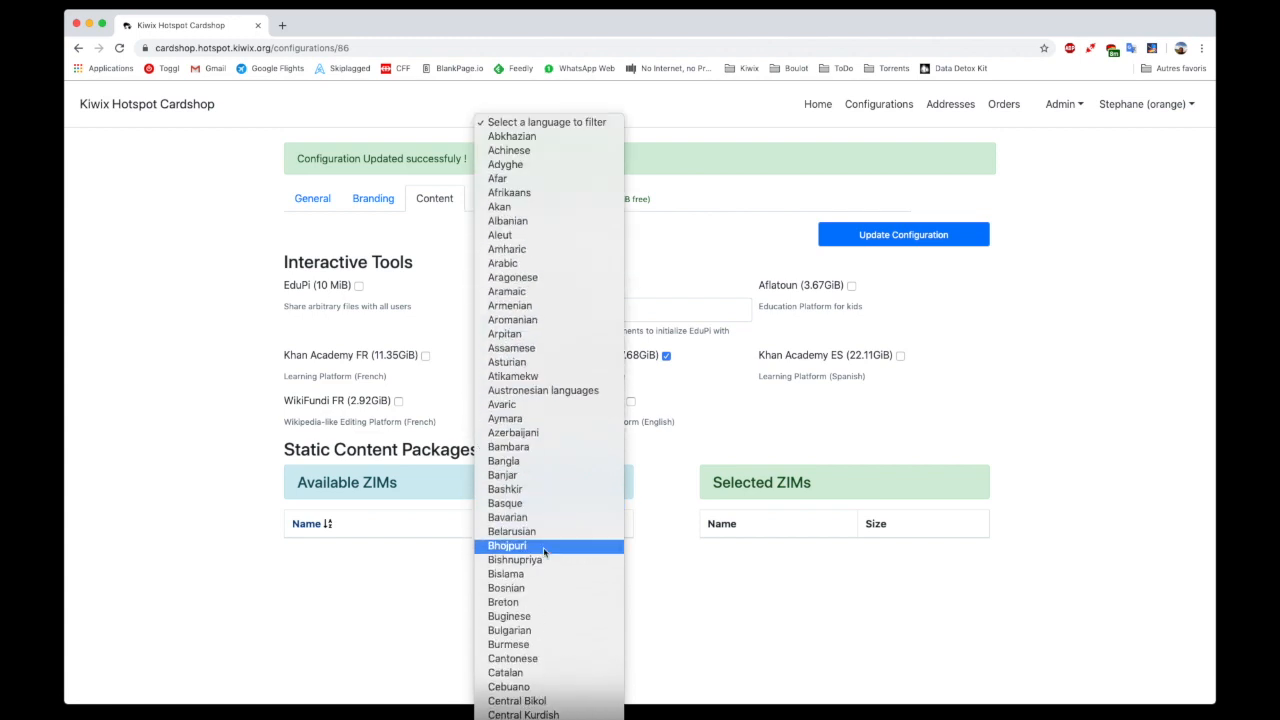
scroll(543, 549, "down", 5)
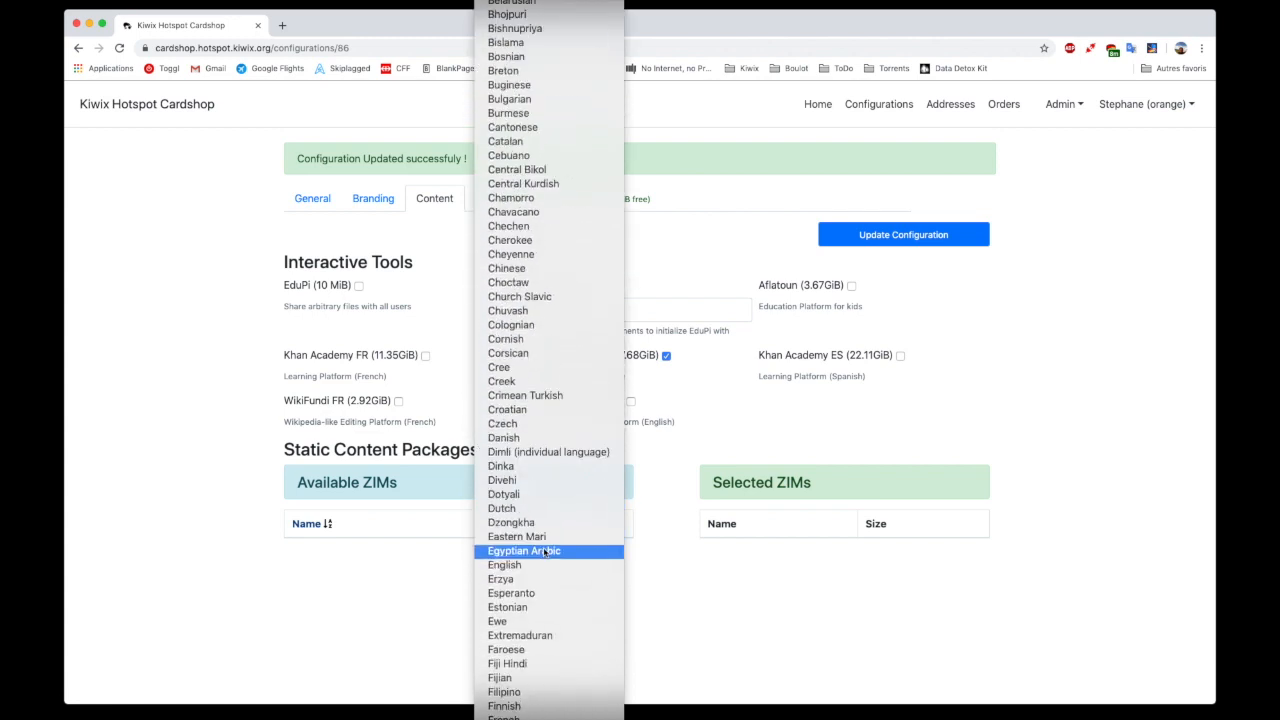
scroll(544, 549, "up", 1)
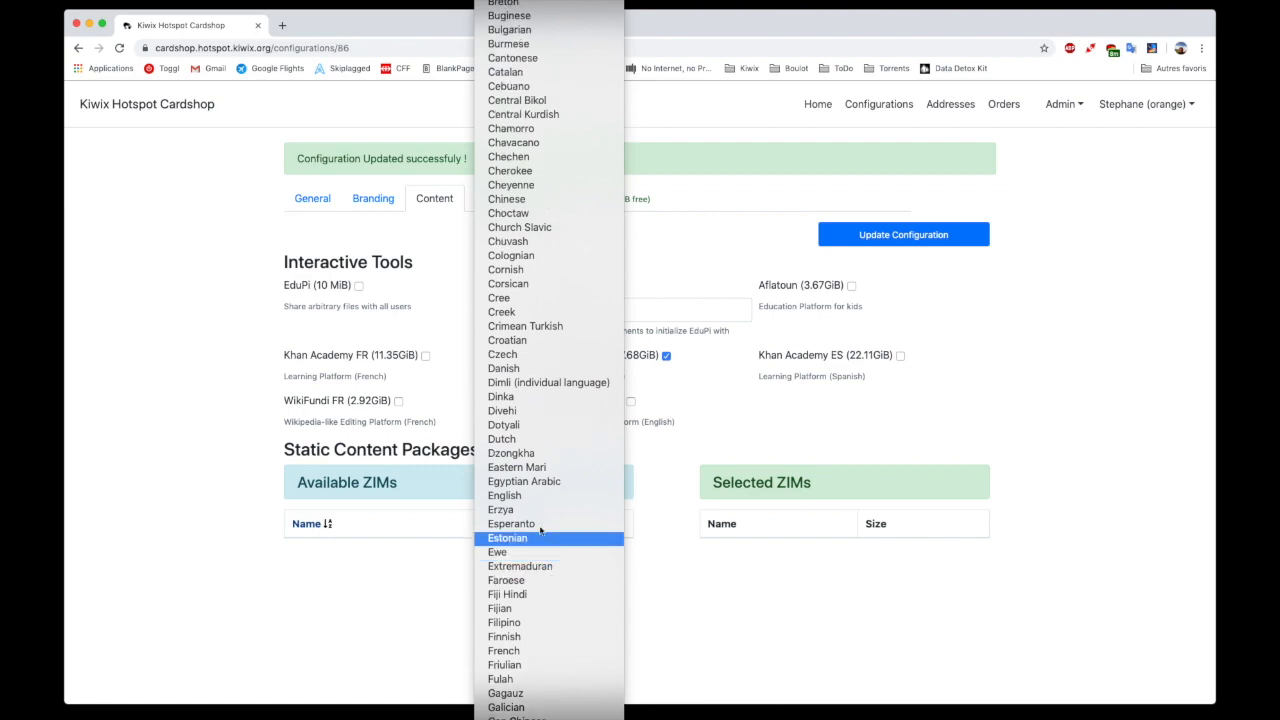
left_click(514, 498)
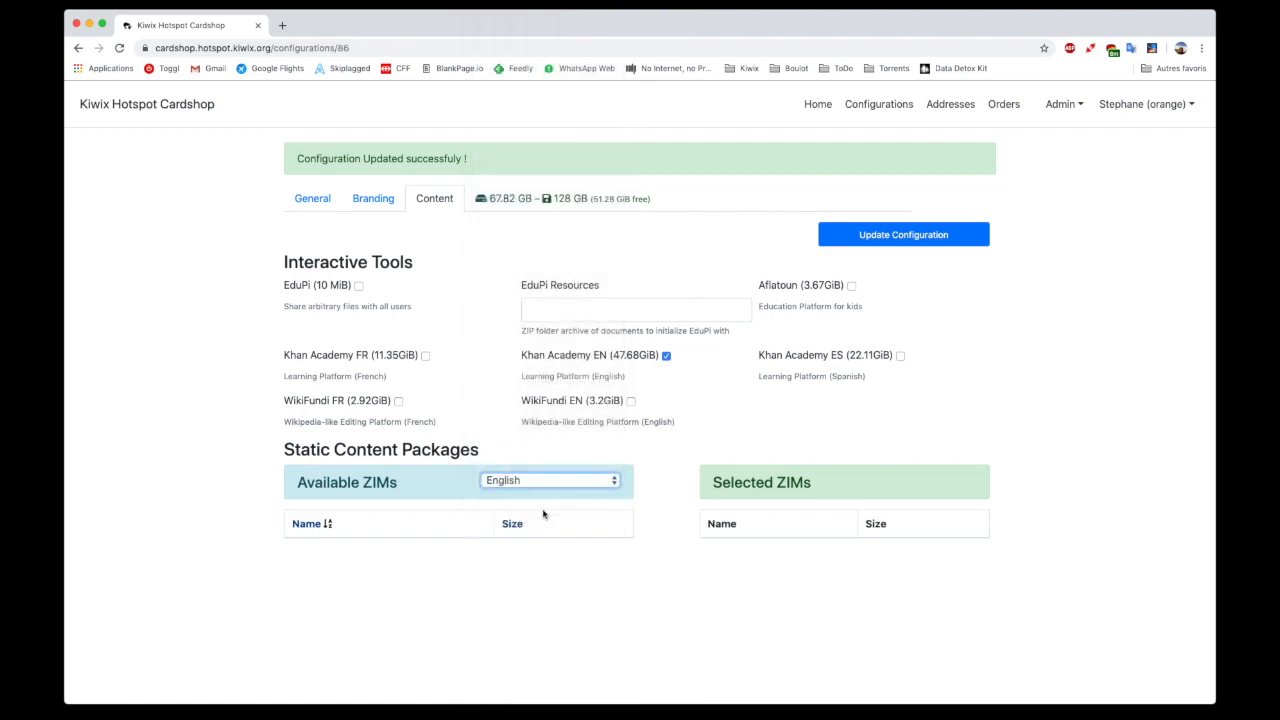
Add the Buddhism Stack Exchange and Bricks packages to the selected ZIMs
scroll(538, 520, "down", 10)
scroll(536, 517, "down", 15)
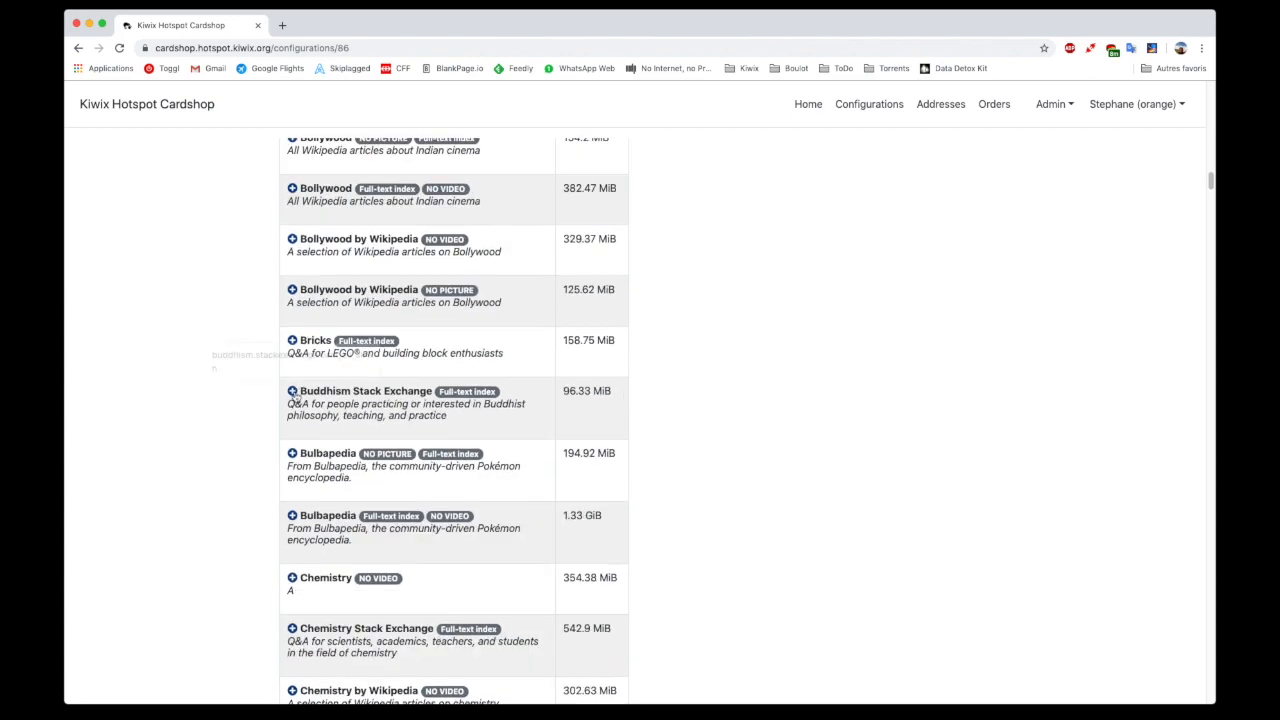
left_click(292, 391)
left_click(292, 341)
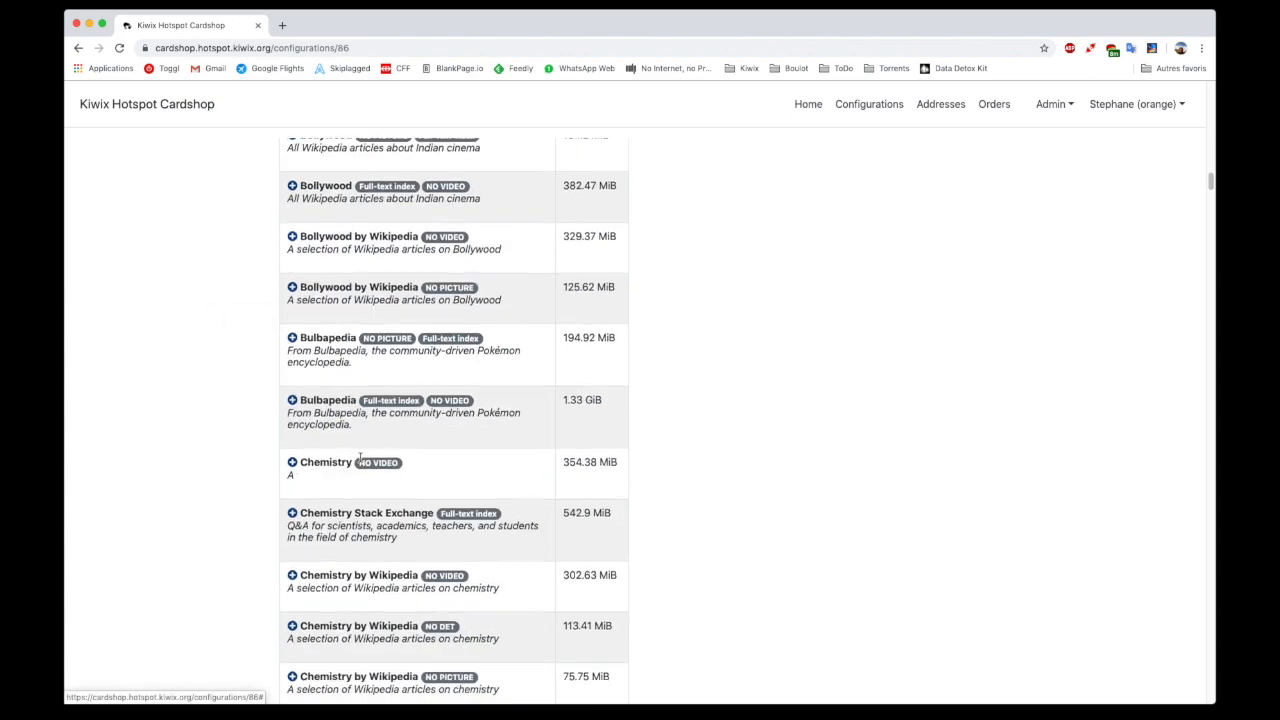
Browse the remaining English ZIM packages and compare the sizes of the History by Wikipedia variants
scroll(364, 459, "down", 10)
scroll(366, 457, "down", 20)
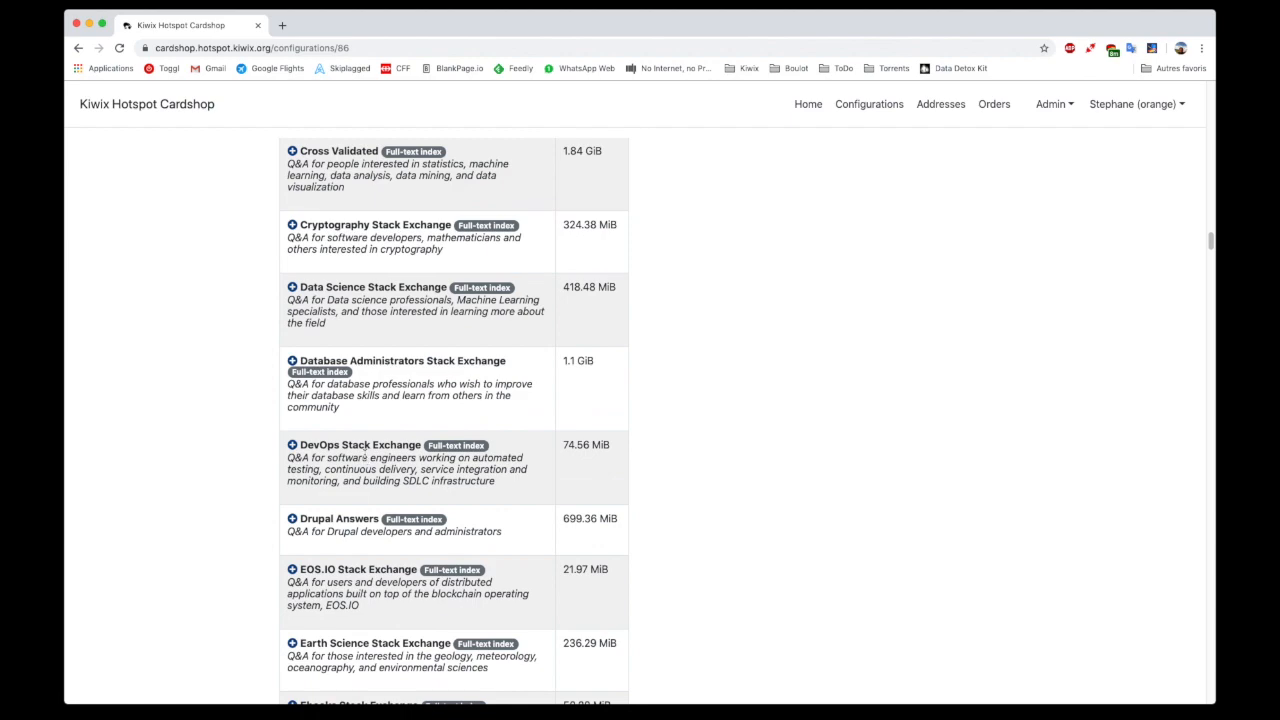
scroll(369, 459, "up", 5)
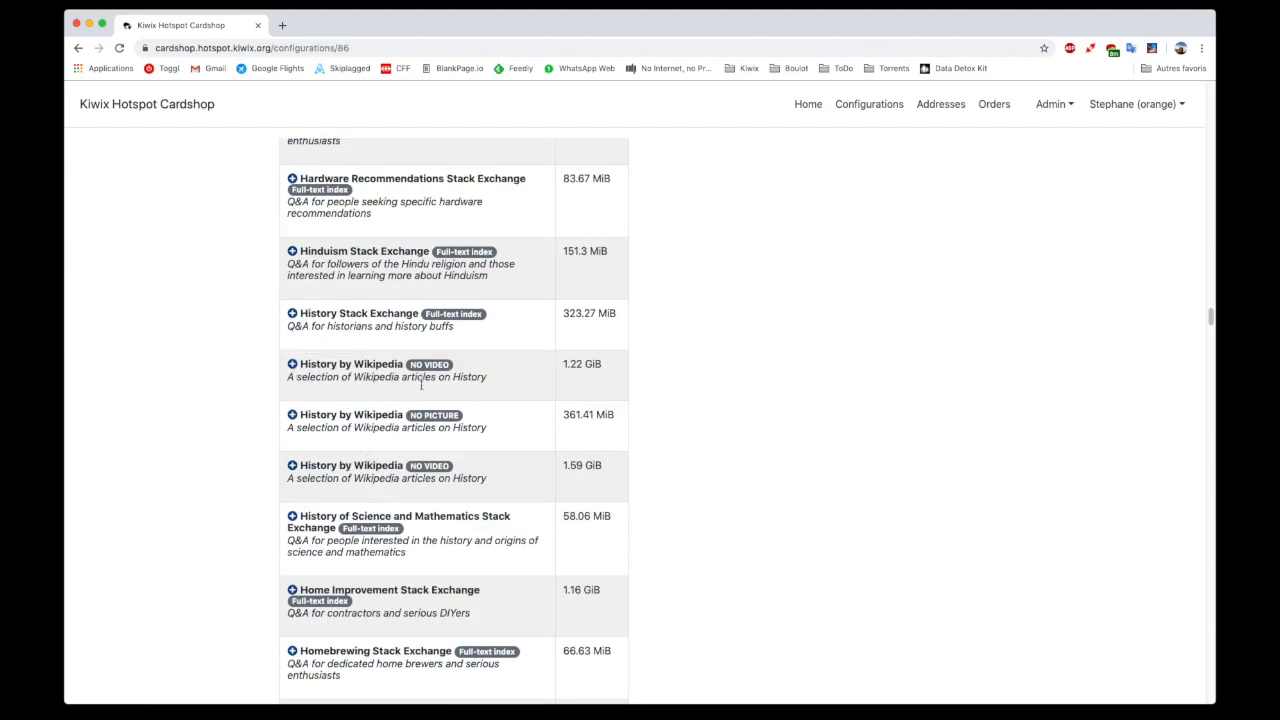
scroll(438, 415, "up", 1)
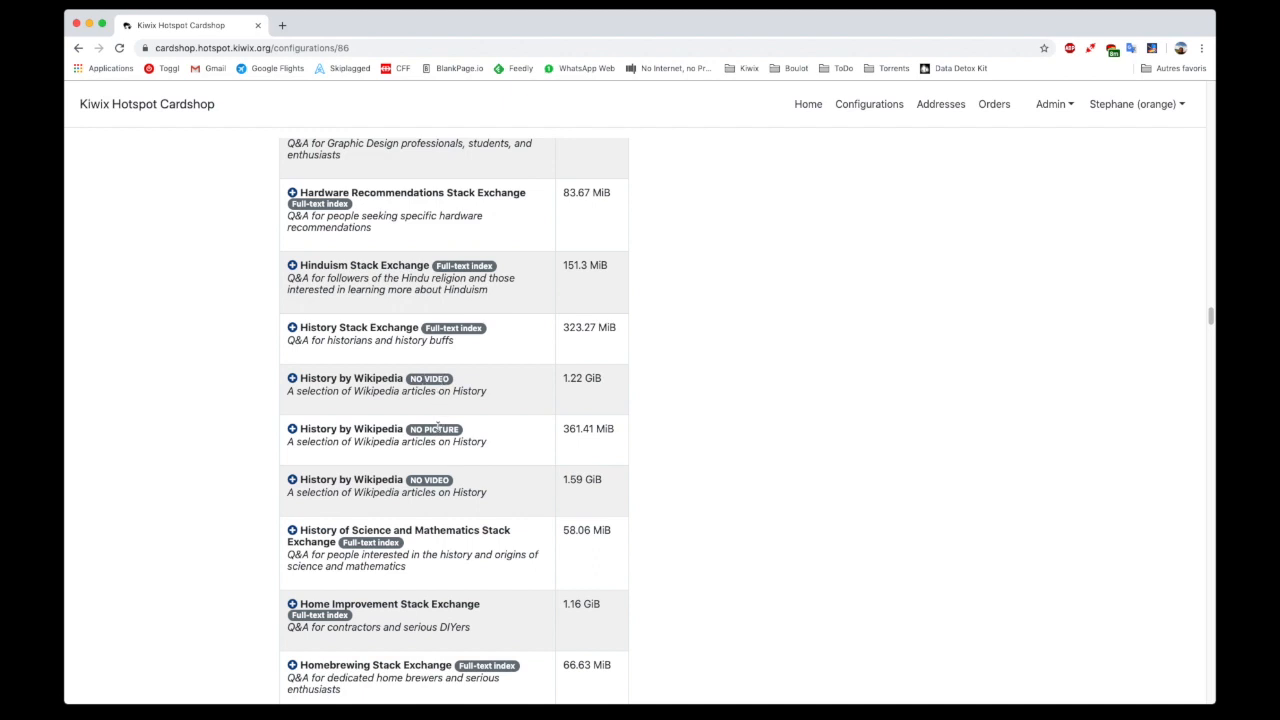
left_click_drag(570, 377, 584, 377)
left_click(587, 424)
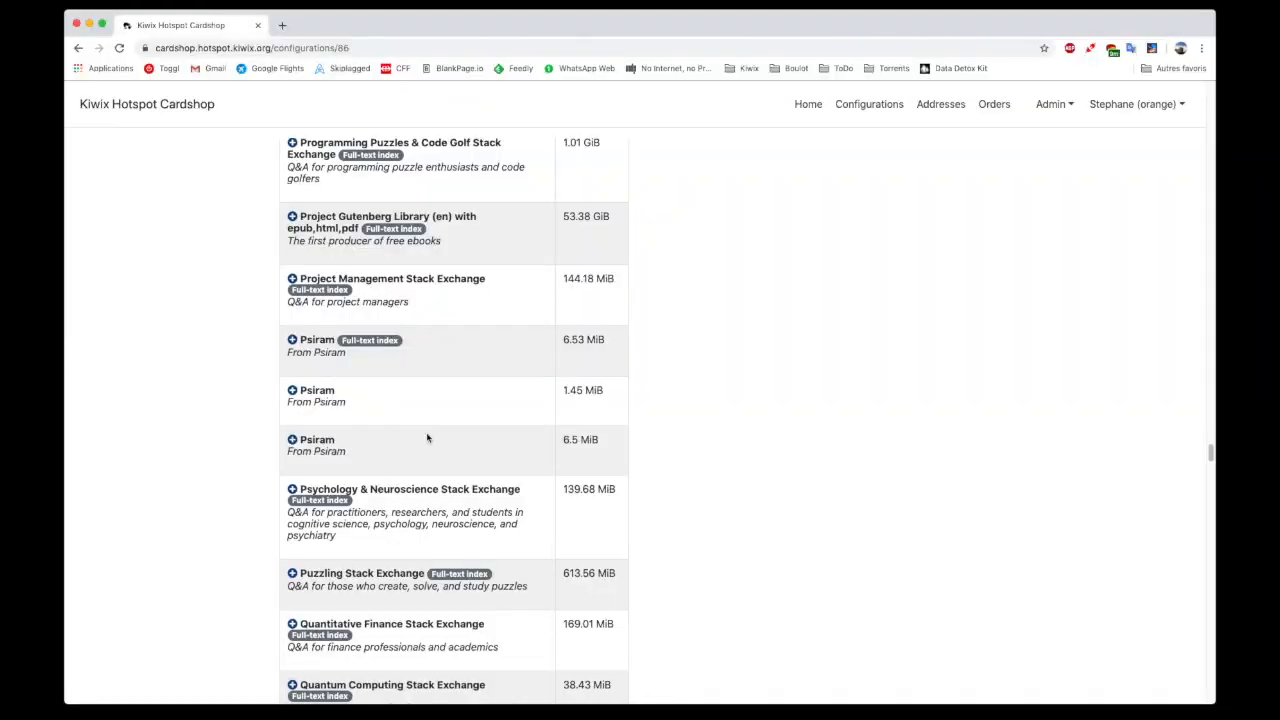
scroll(429, 437, "down", 10)
scroll(1007, 344, "up", 20)
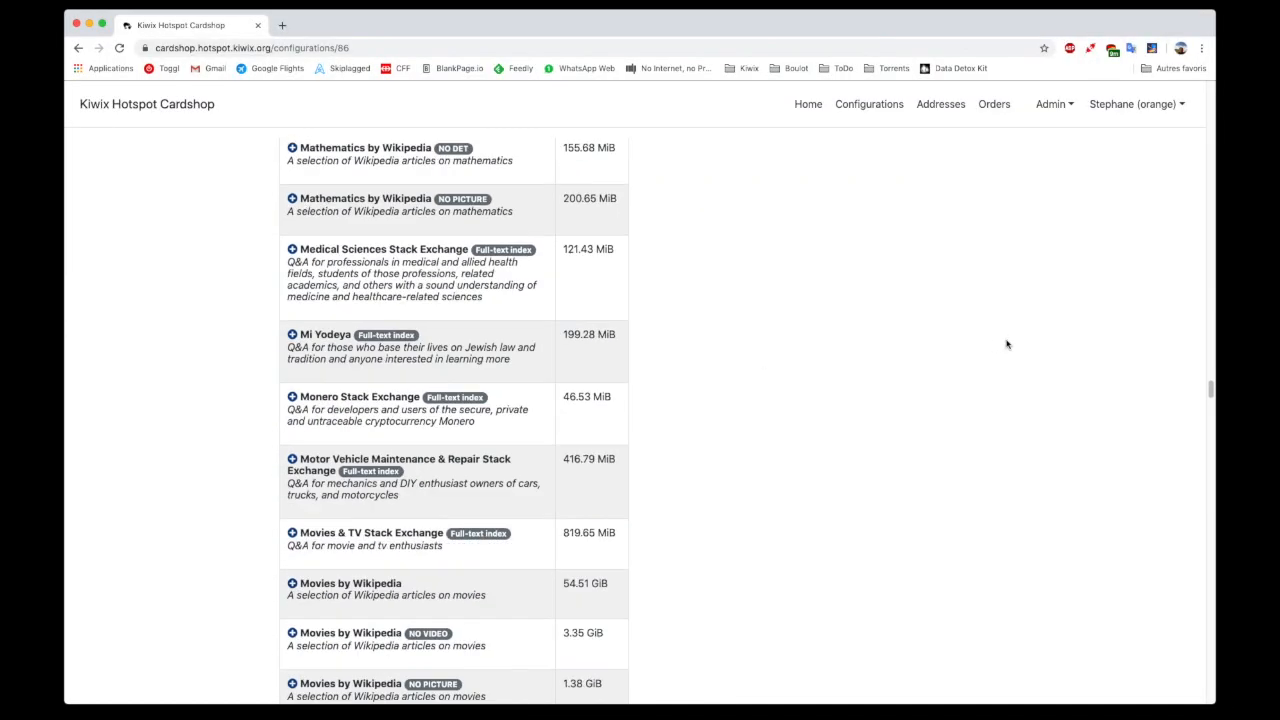
Include the Aflatoun education platform in the interactive tools and update the configuration
scroll(1007, 344, "up", 20)
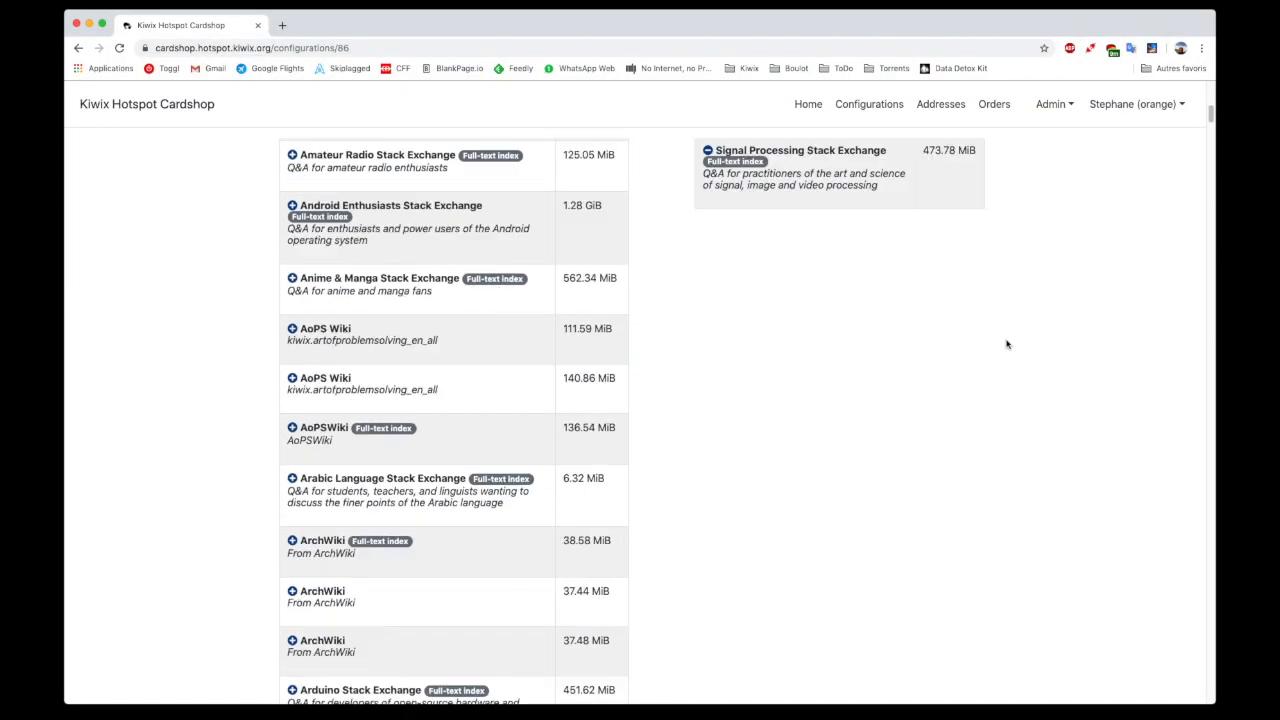
scroll(777, 362, "down", 3)
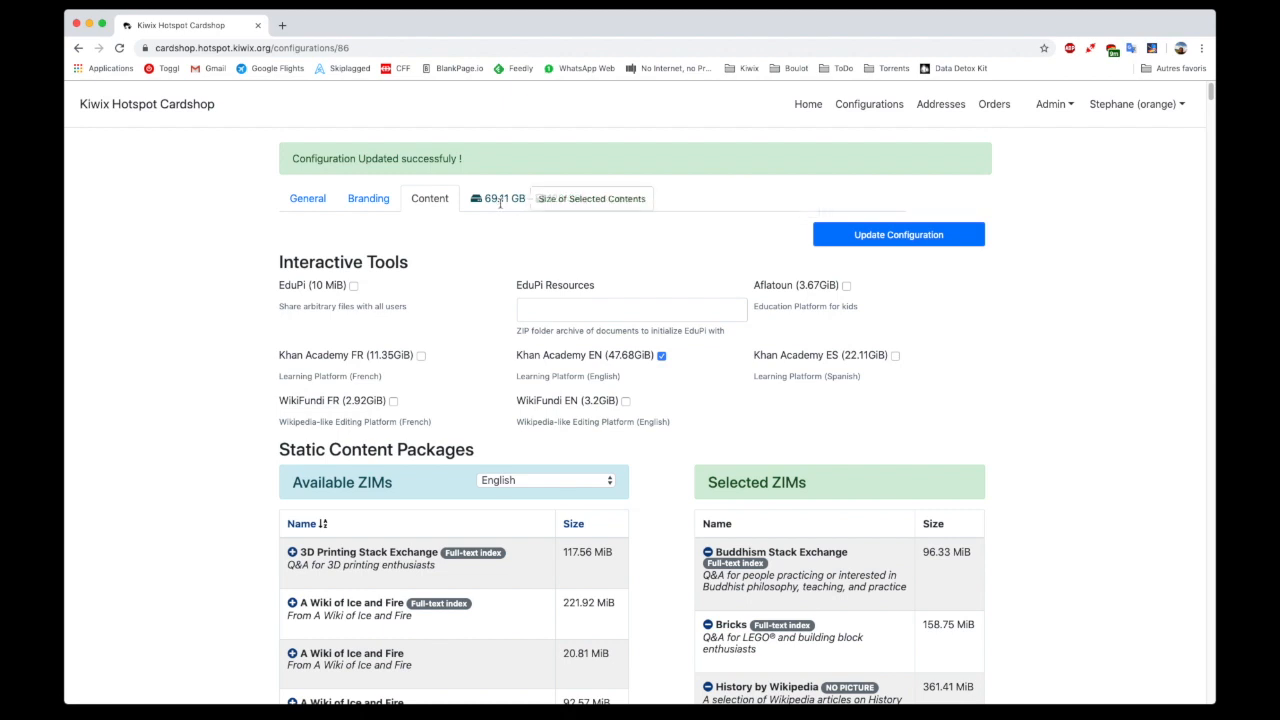
left_click(846, 286)
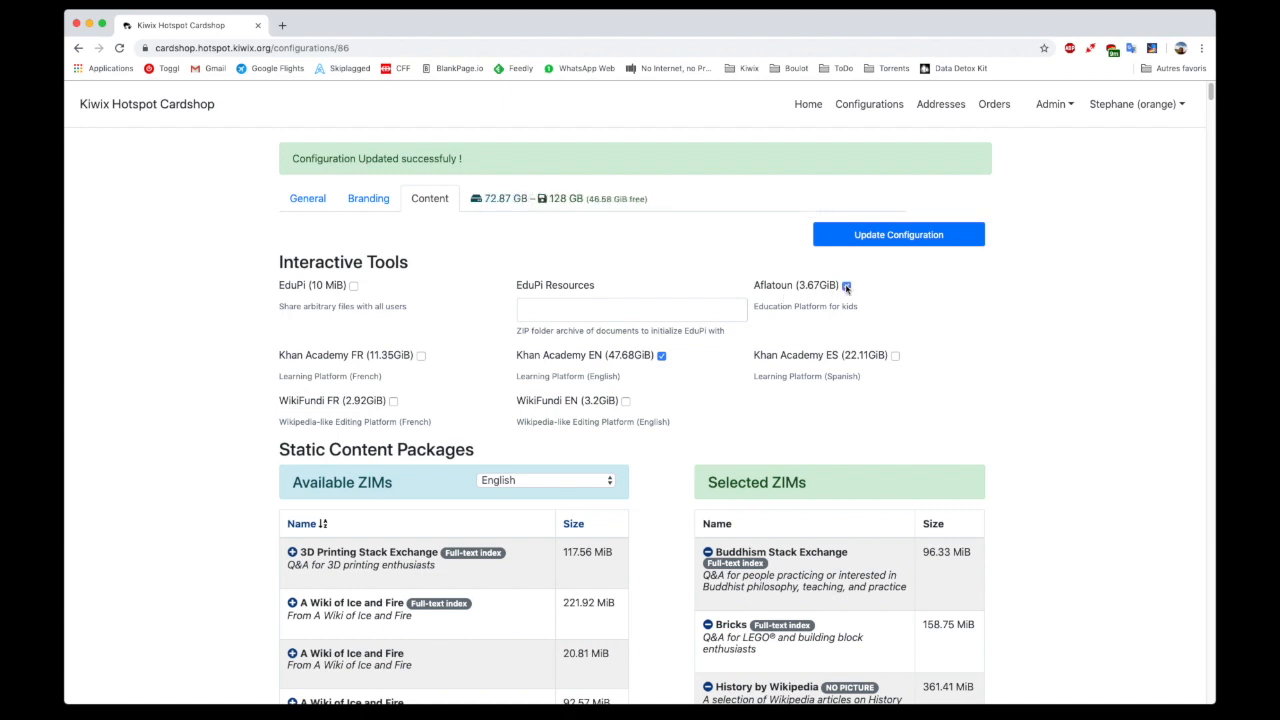
left_click(882, 238)
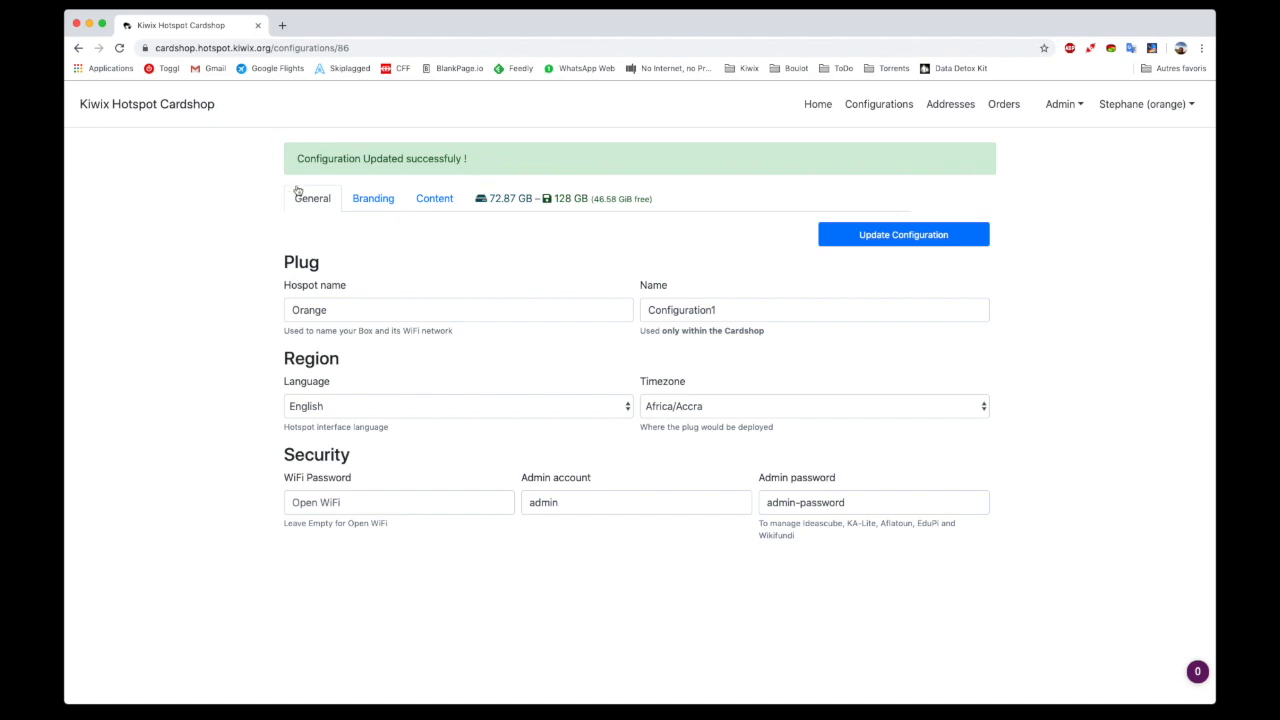
Open the Kiwix HQ address for editing, review its e-mail and country details, and save the address
left_click(953, 113)
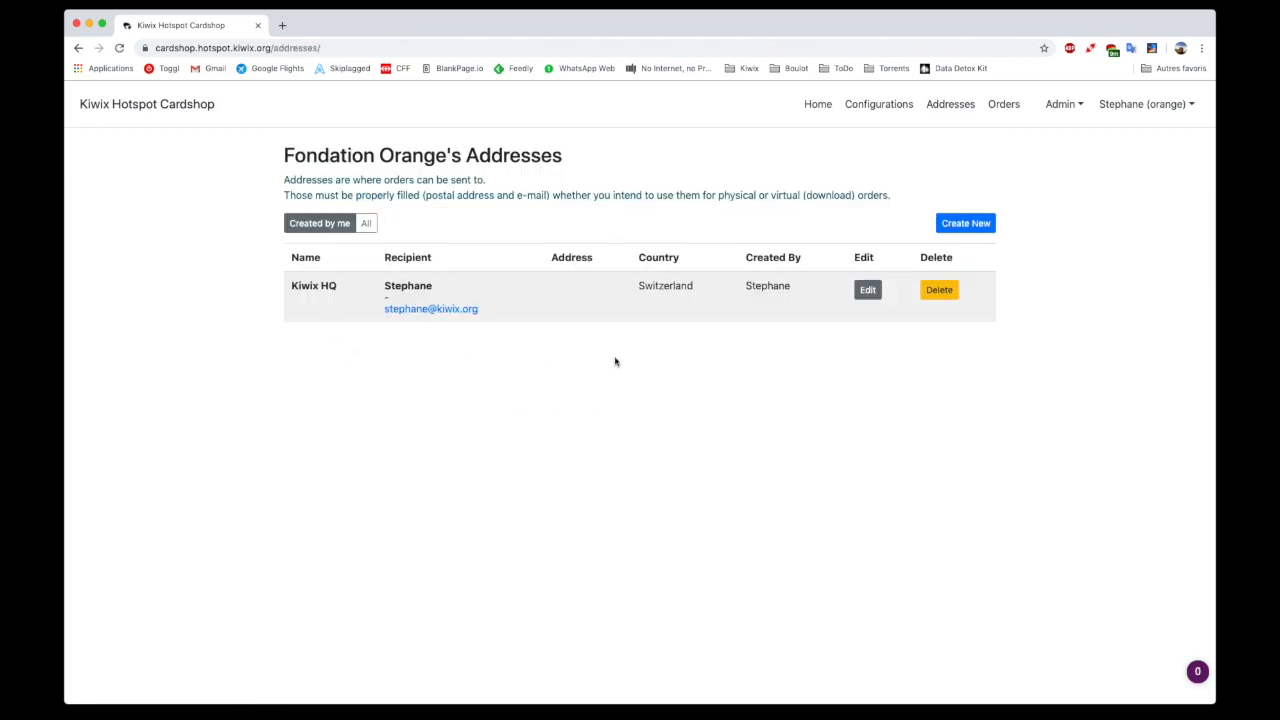
left_click(866, 295)
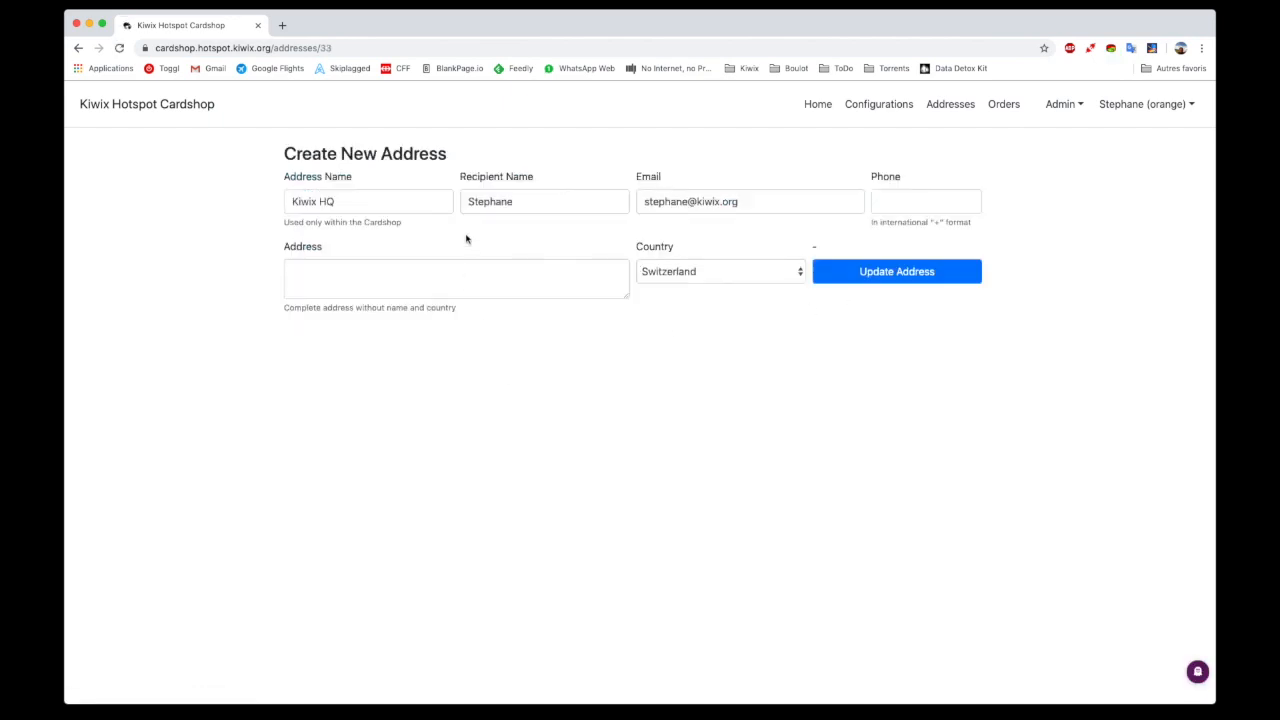
left_click(664, 205)
key("super+a")
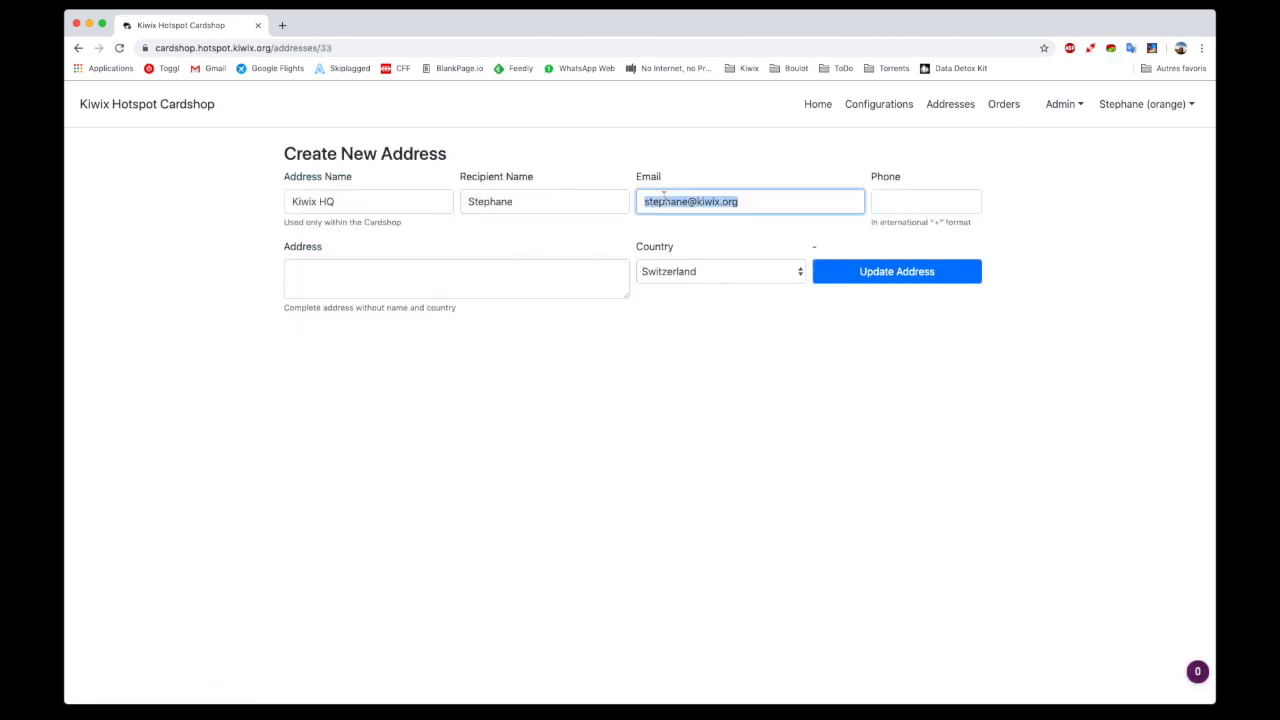
left_click(664, 197)
left_click(818, 170)
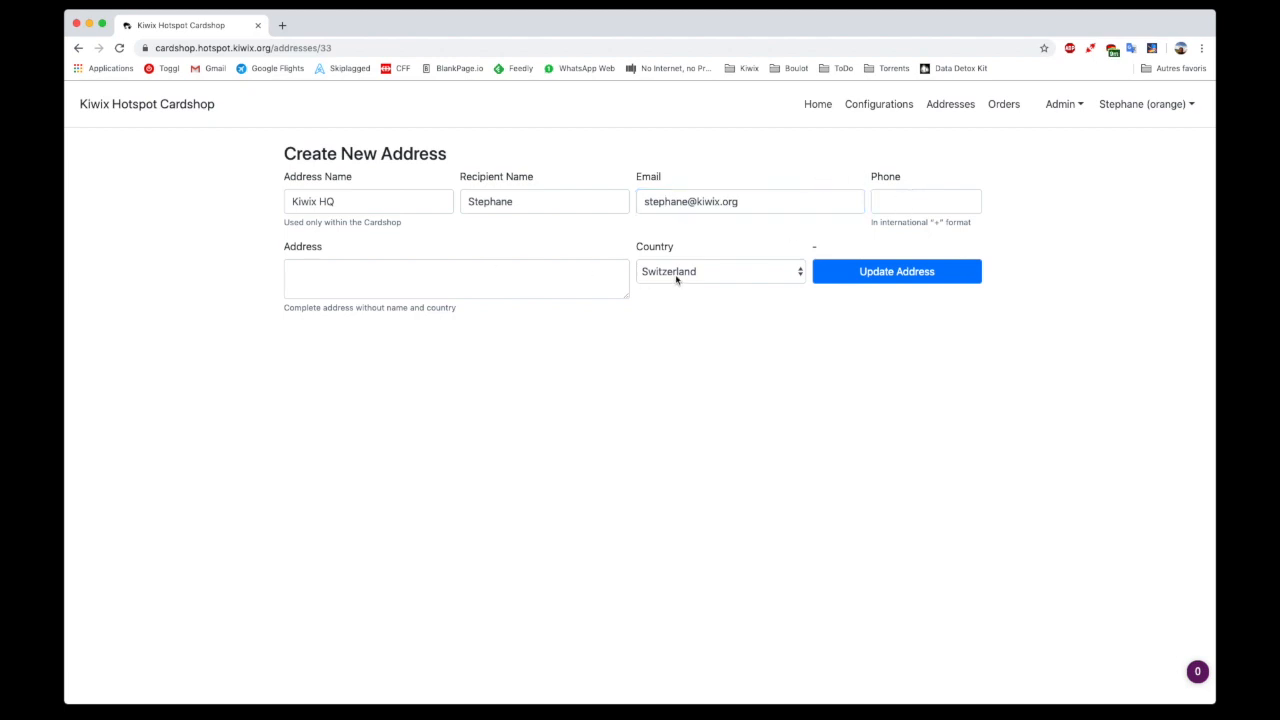
left_click(876, 280)
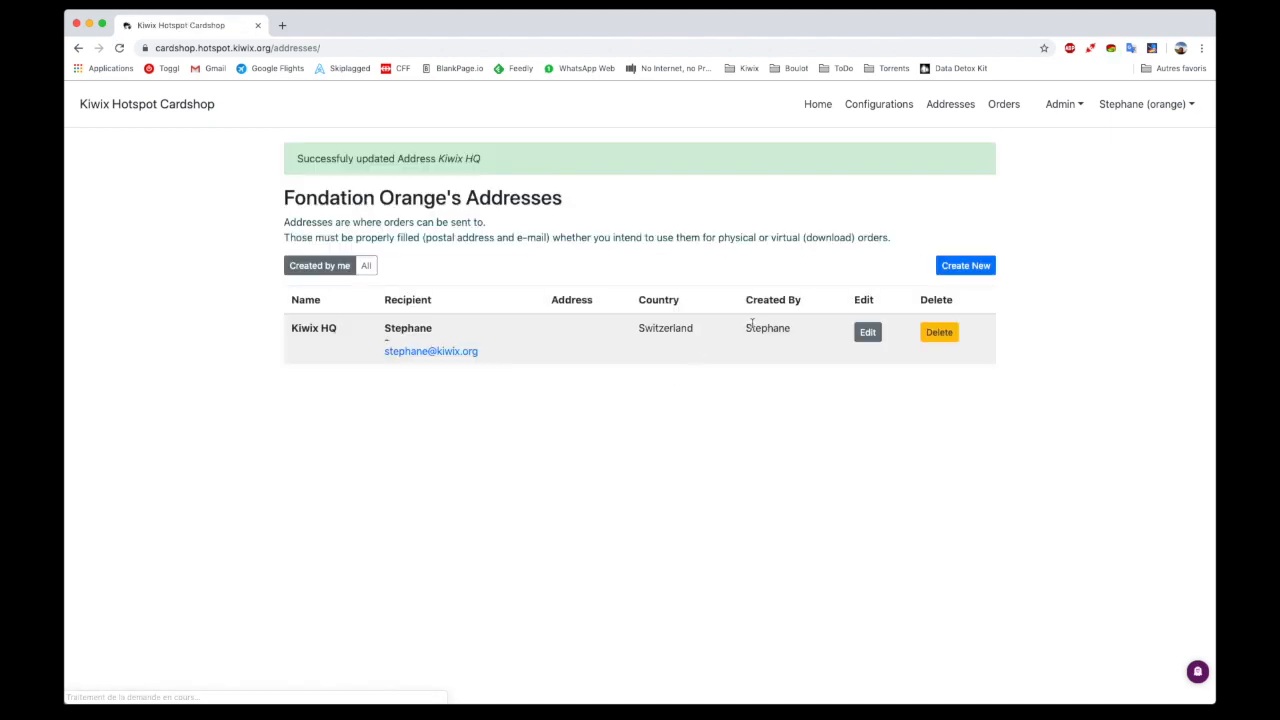
Start a new order and look through the available recipients, keeping Kiwix HQ selected
left_click(1001, 107)
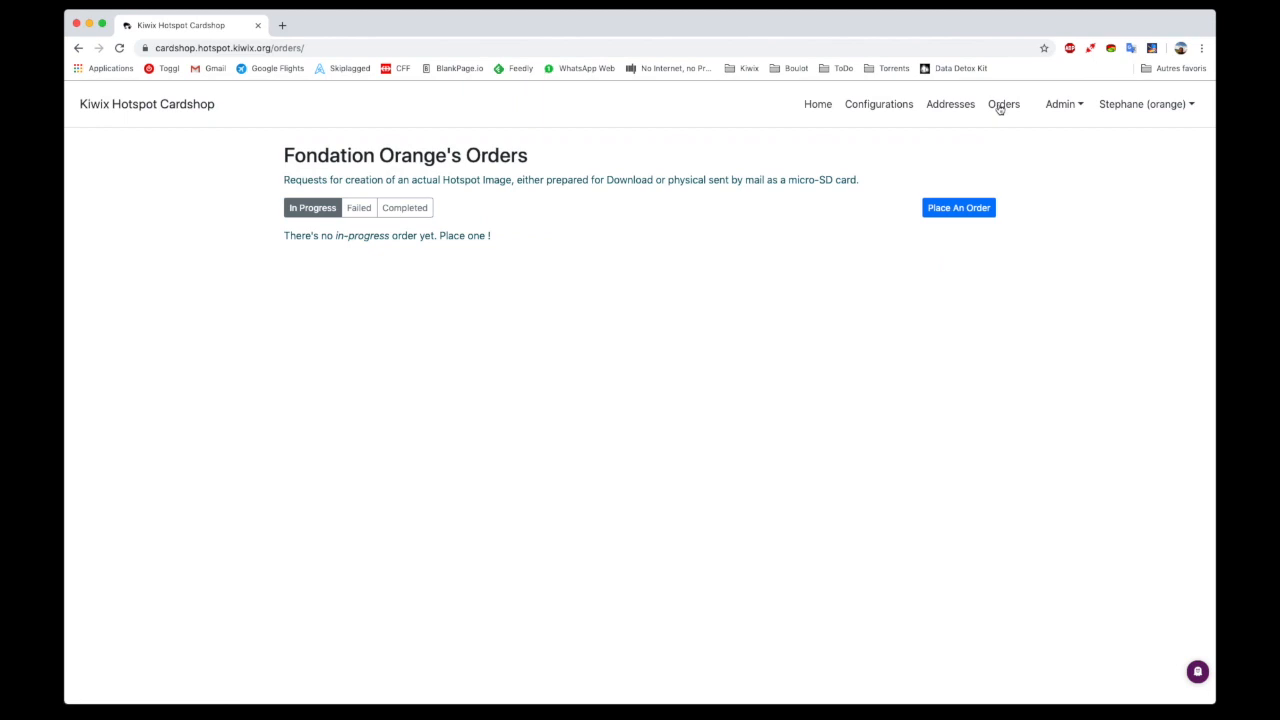
left_click(960, 215)
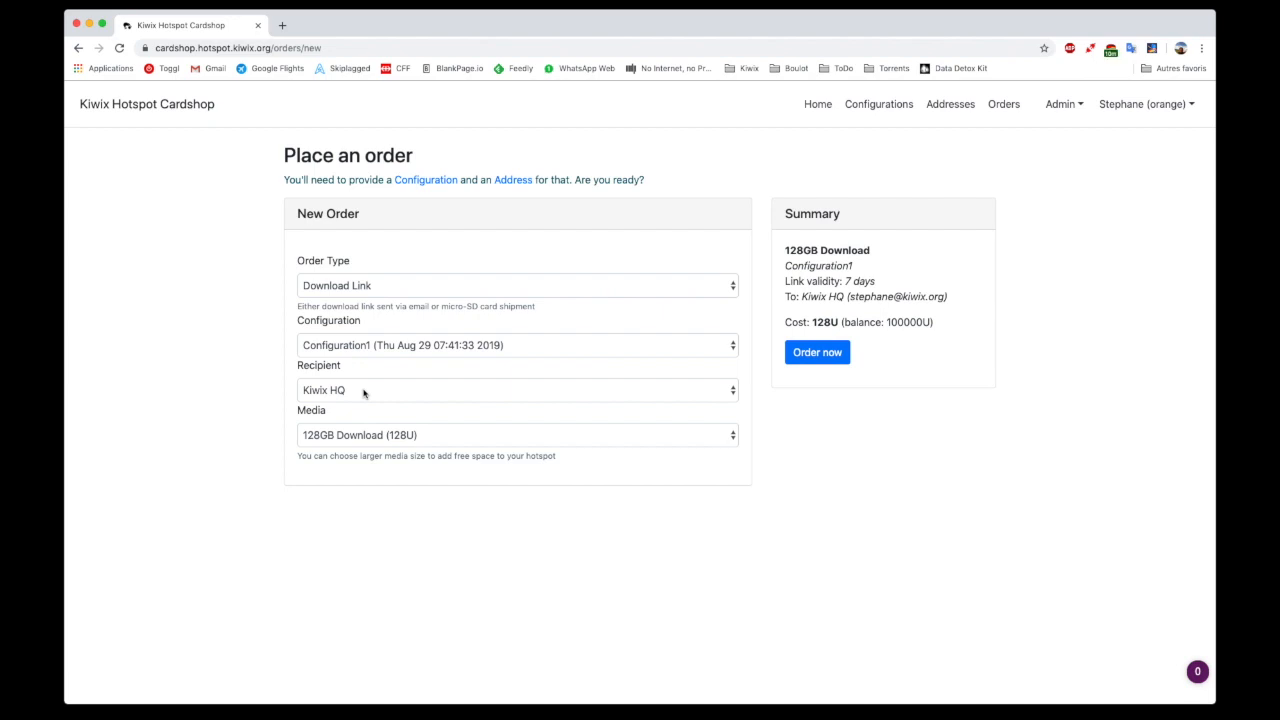
left_click(367, 391)
left_click(367, 390)
left_click(380, 387)
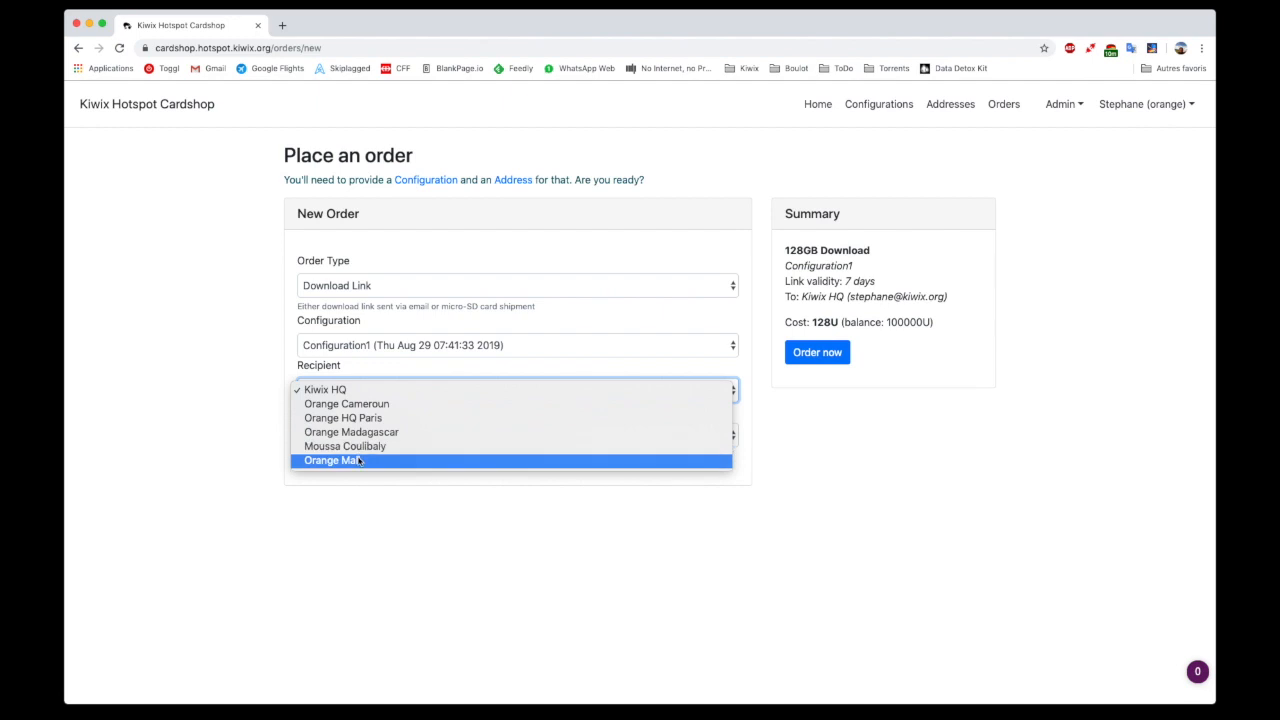
left_click(227, 374)
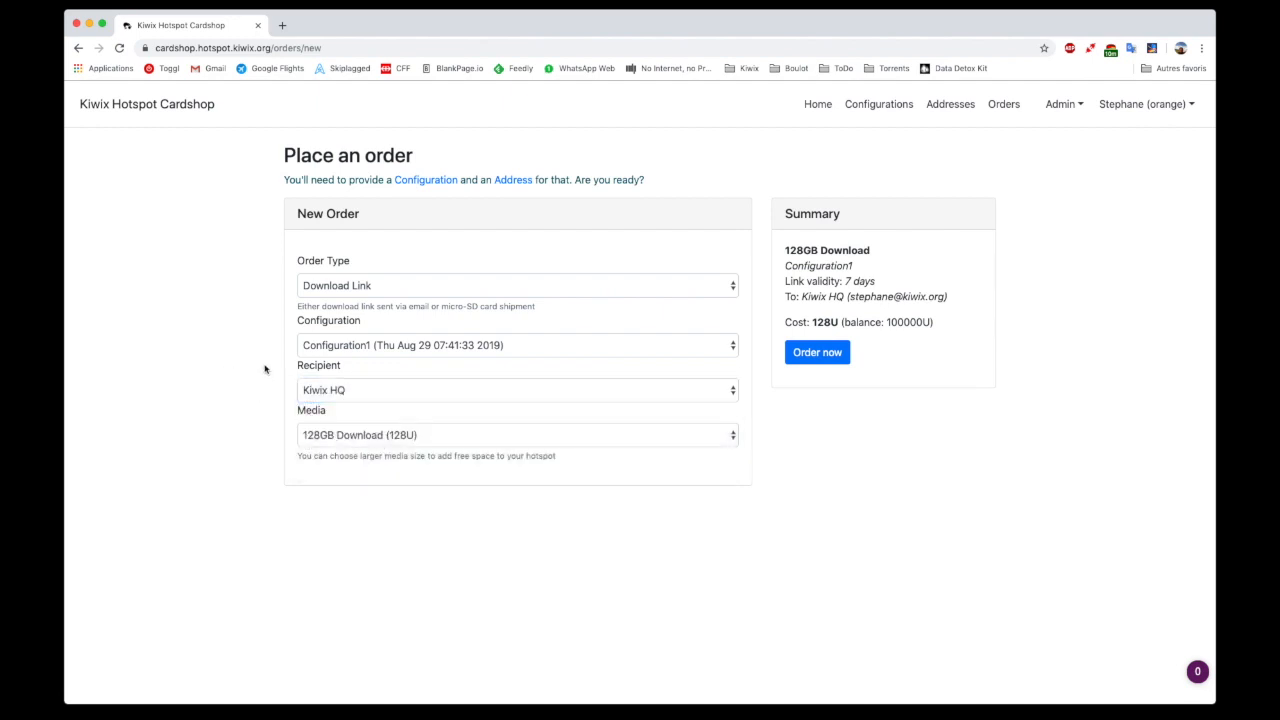
Try the Physical micro-SD Card(s) order type and review the recipient choices for a shipped order
left_click(579, 287)
left_click(551, 304)
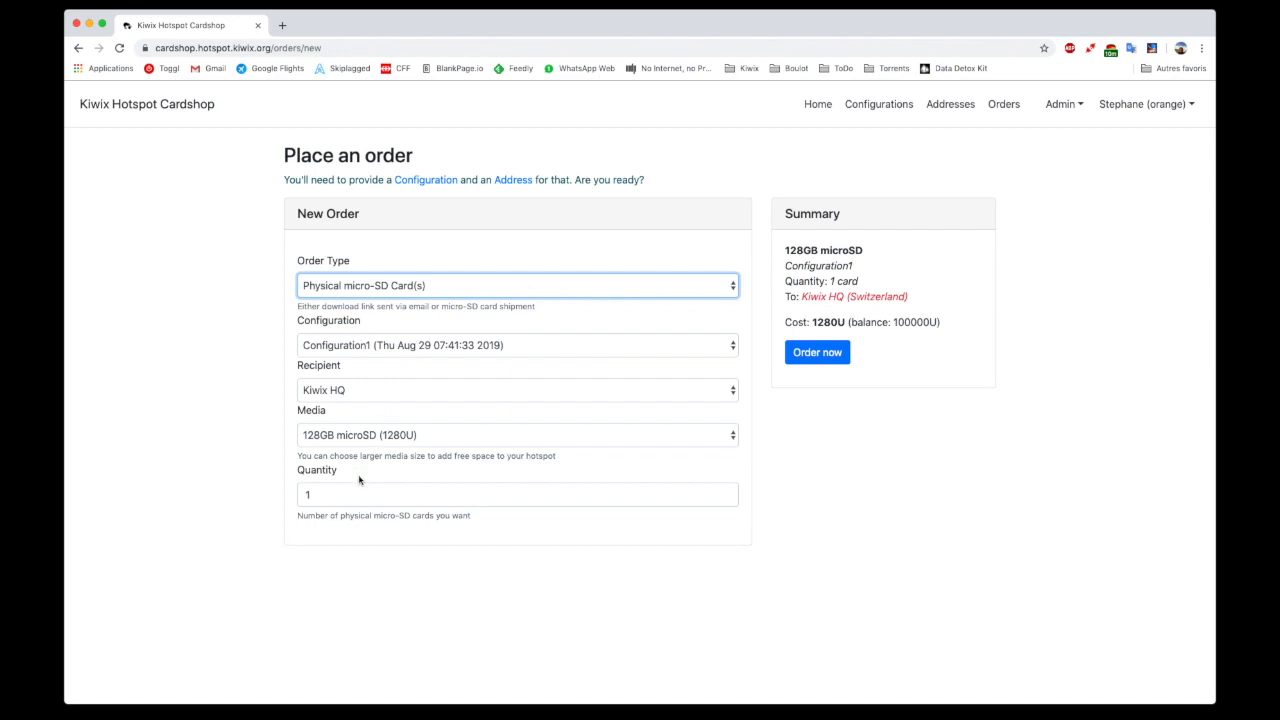
left_click(380, 396)
left_click(389, 392)
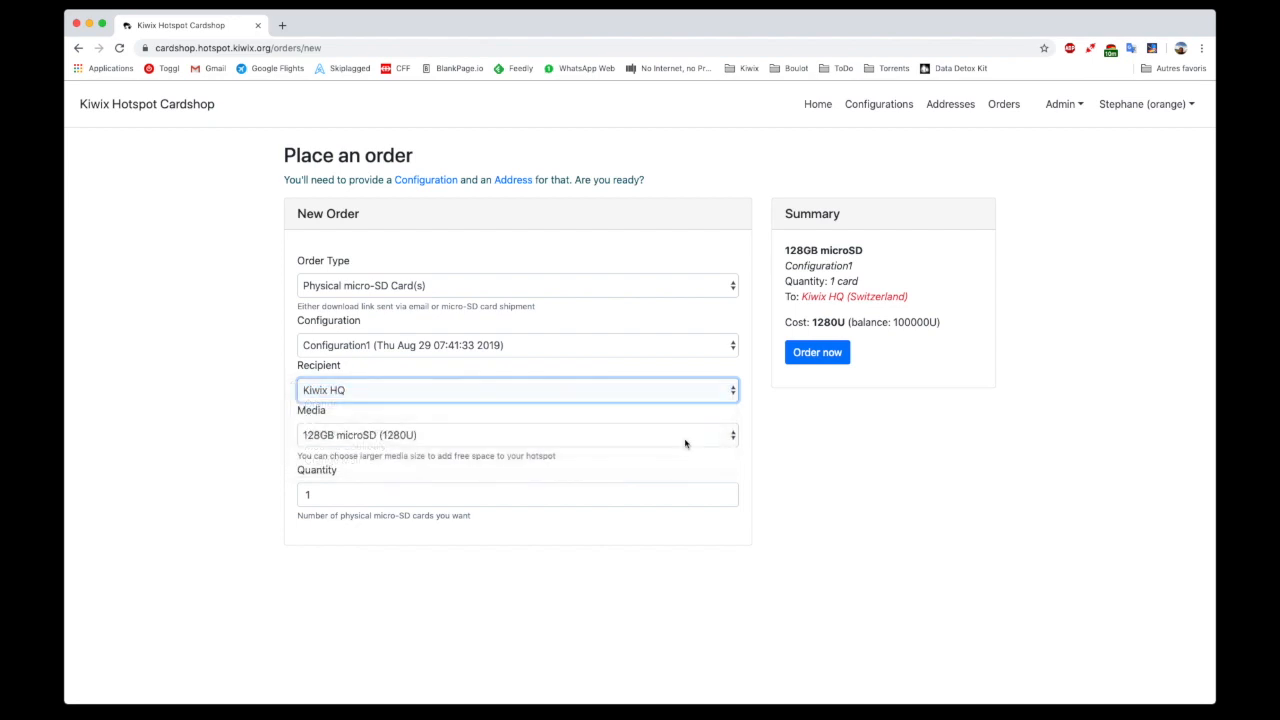
Set the order type to Download Link and place the 128GB Download order of Configuration1 for Kiwix HQ
left_click(518, 288)
left_click(535, 273)
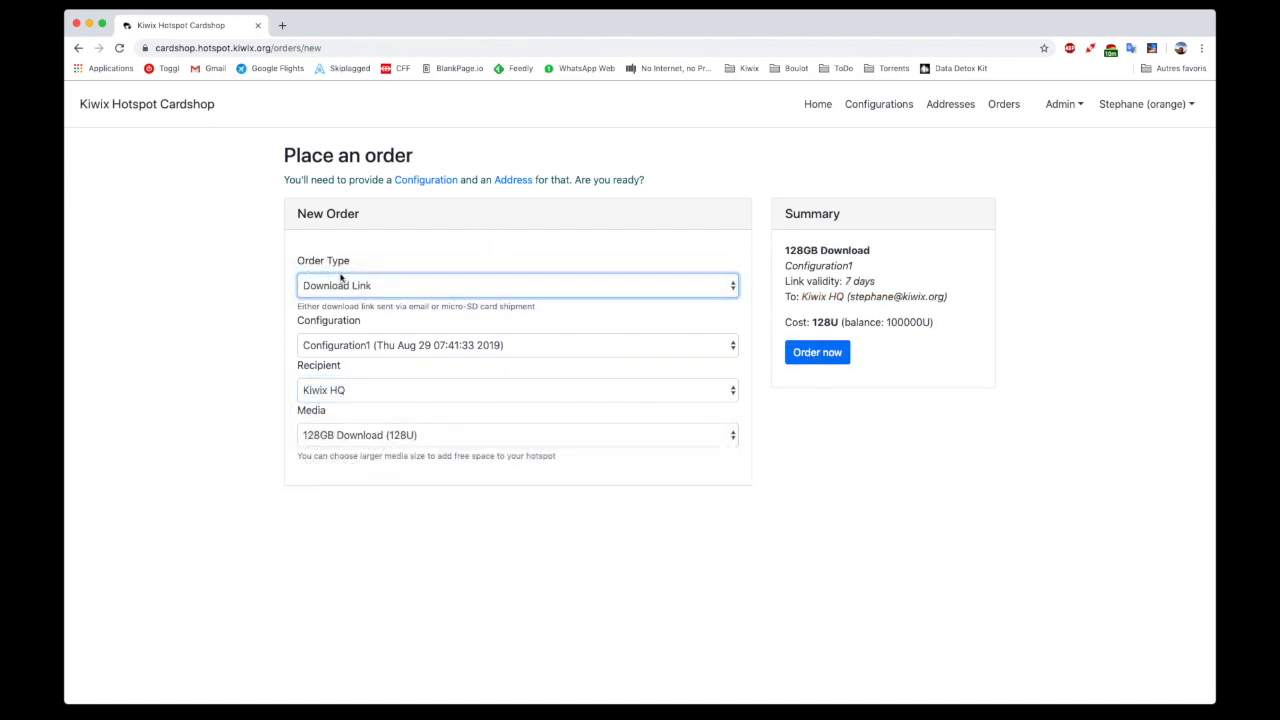
left_click(815, 354)
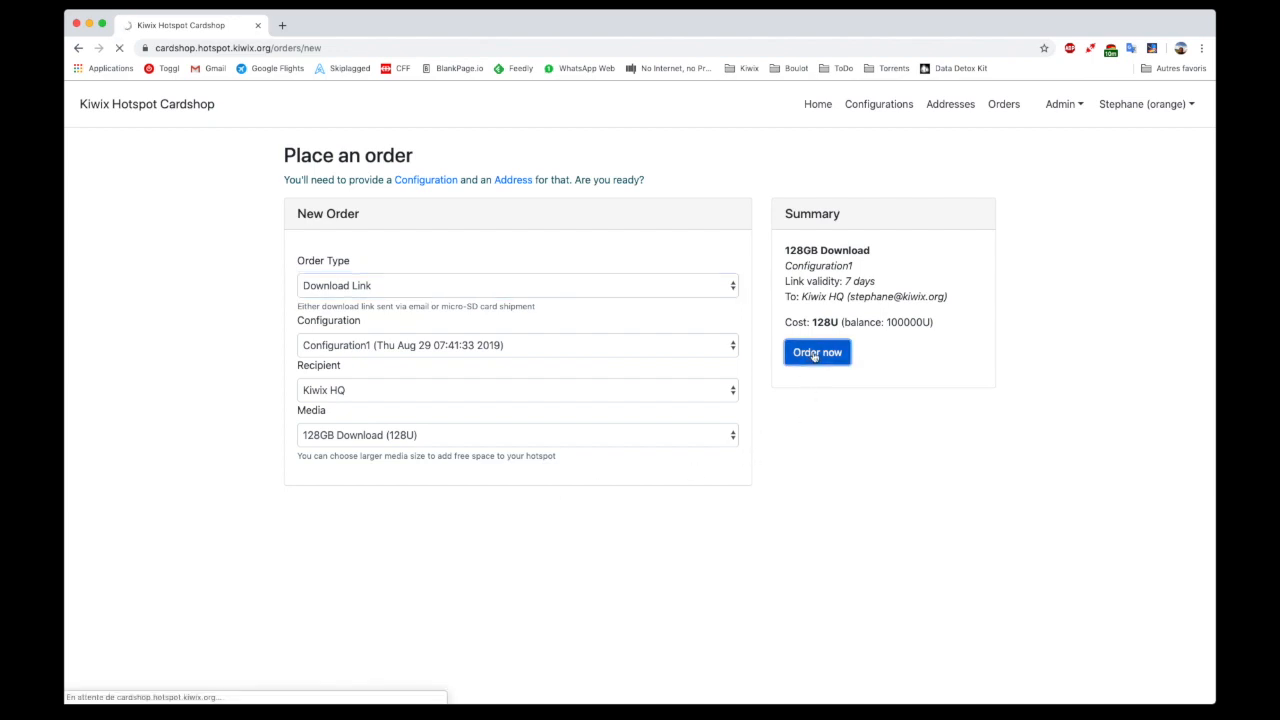